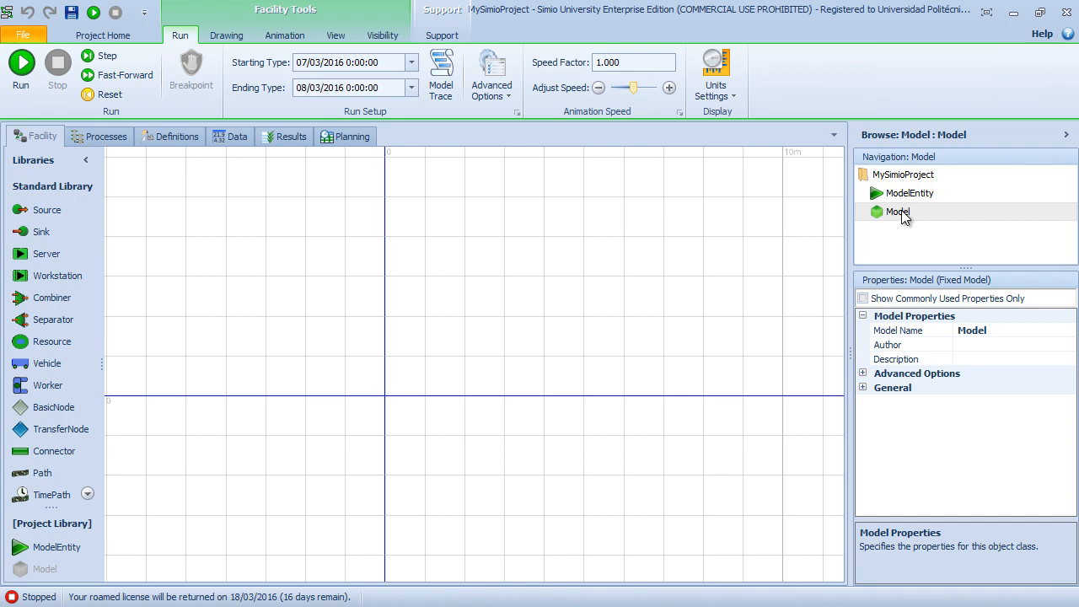
- Inspect the process logic of ModelEntity and return to the facility view of Model
left_click(904, 194)
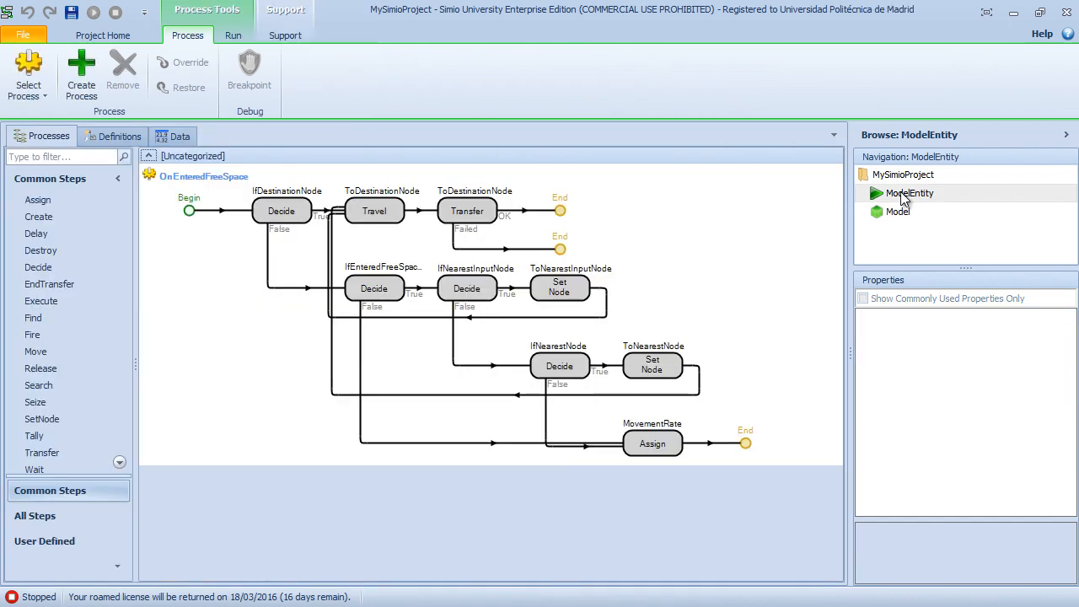
left_click(897, 213)
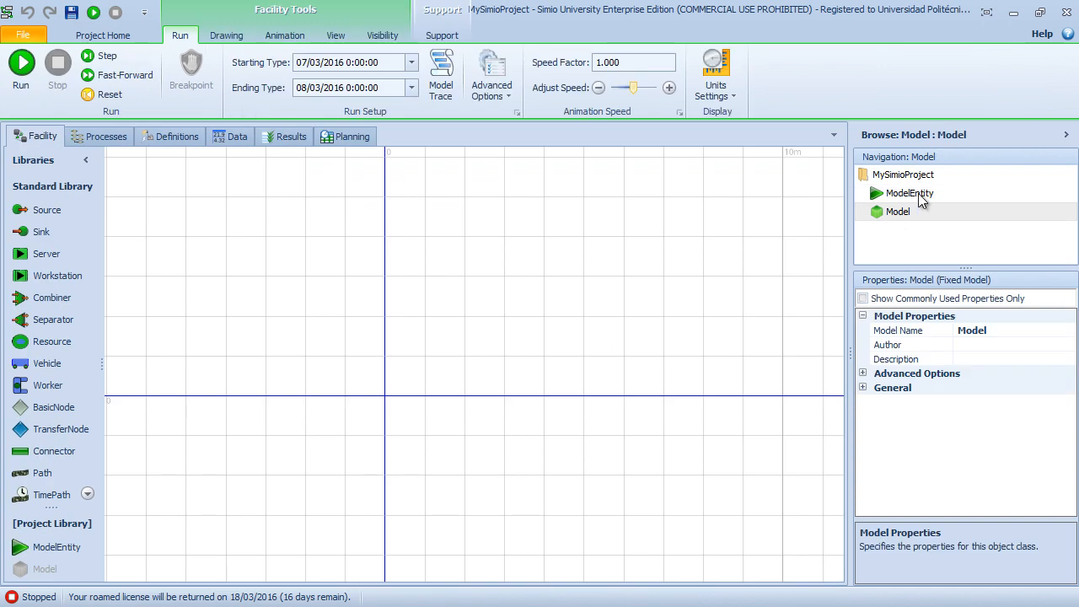
mouse_move(921, 199)
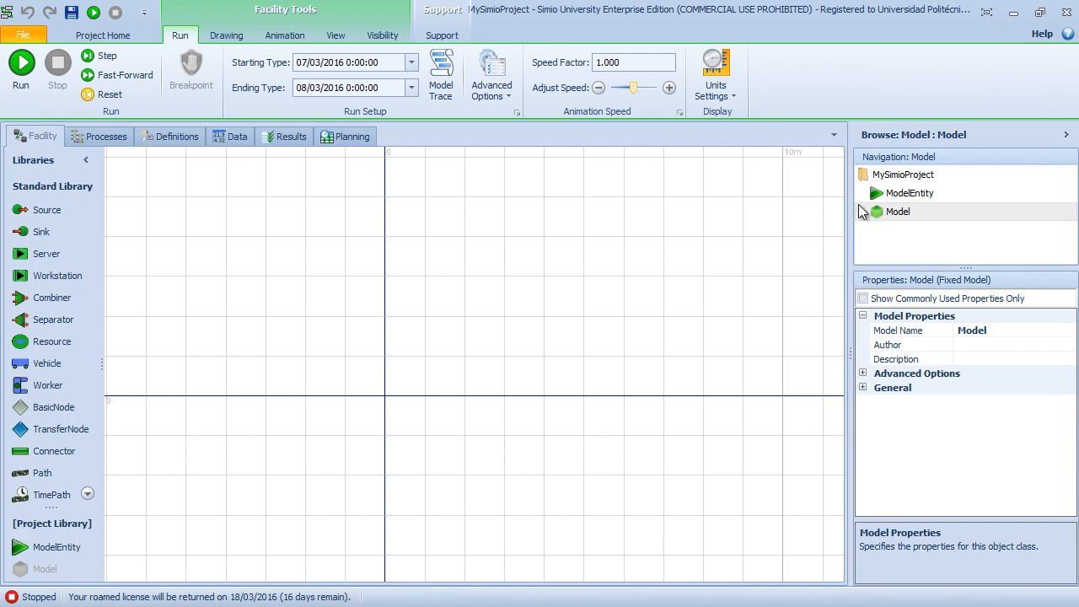
- Place a Server from the Standard Library in the facility and centre it on the grid origin
left_click(44, 256)
left_click(226, 256)
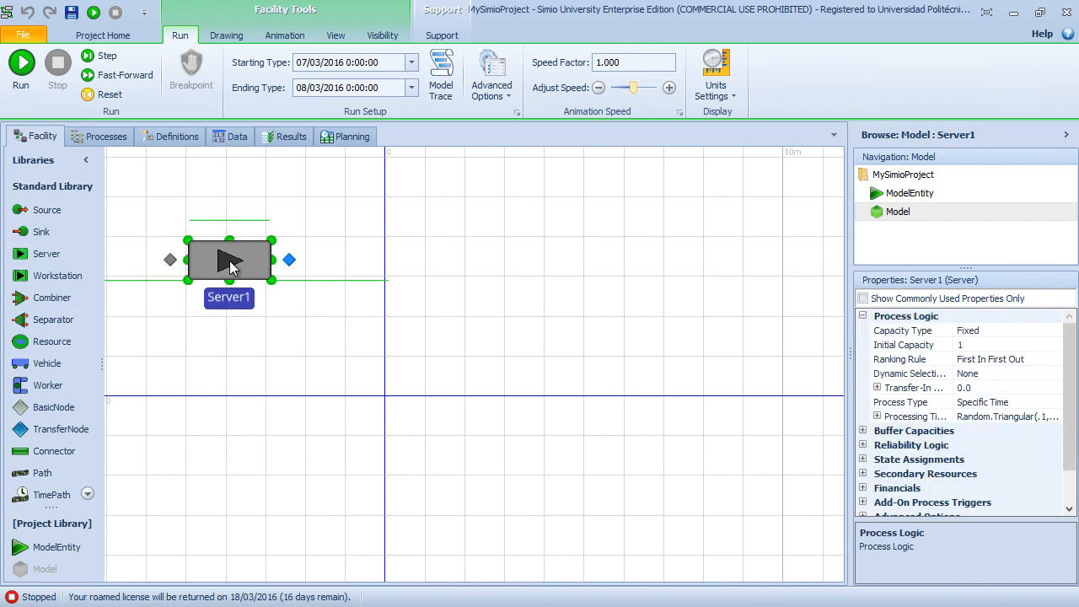
left_click_drag(236, 267, 386, 382)
scroll(412, 291, "down", 2)
scroll(475, 344, "down", 2)
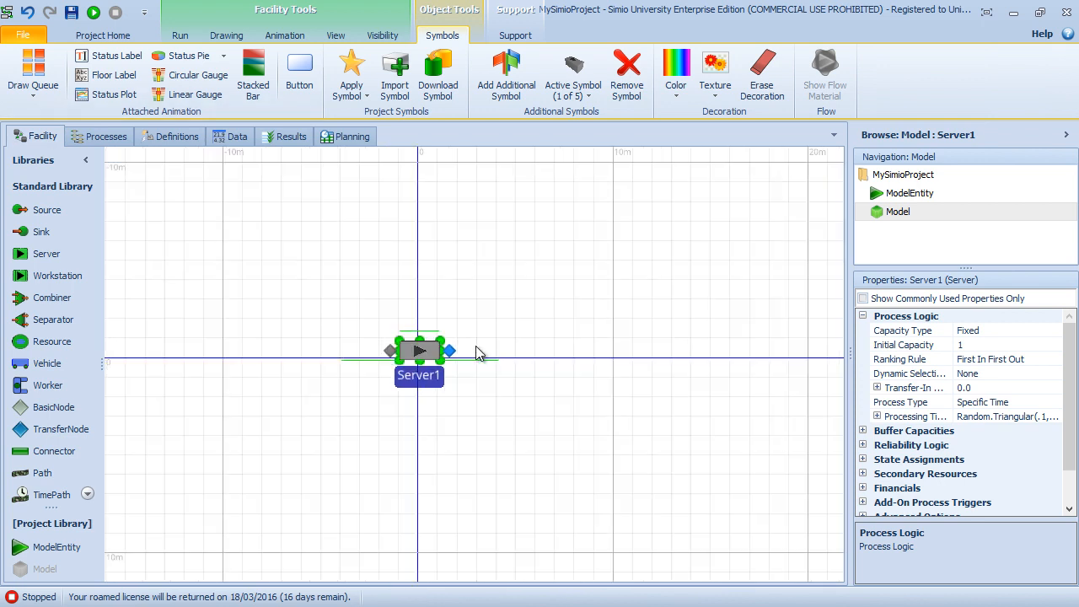
left_click_drag(462, 288, 494, 335)
left_click_drag(448, 400, 450, 440)
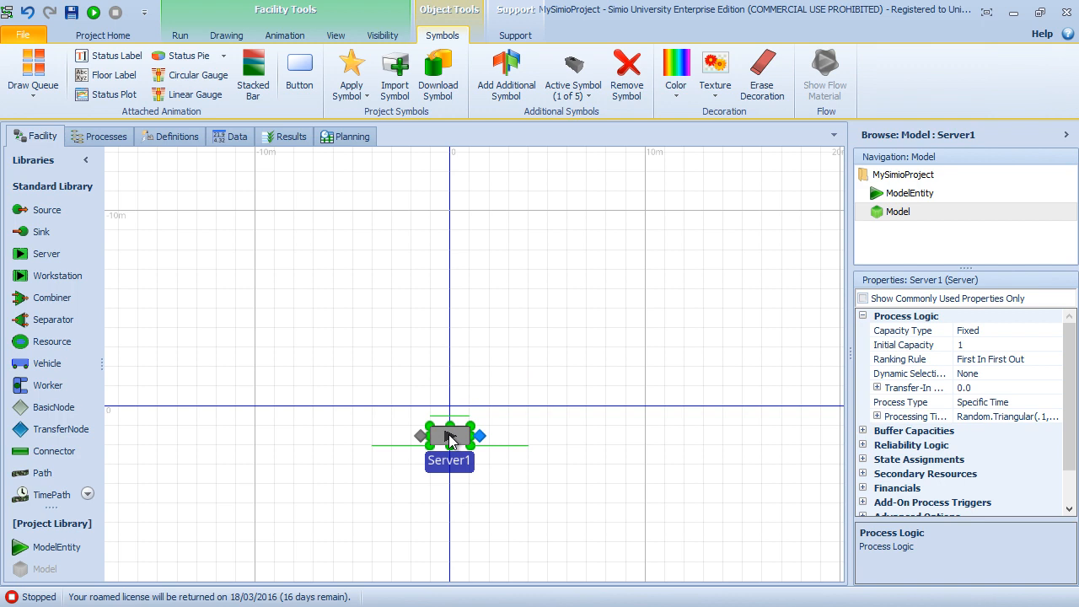
left_click_drag(456, 436, 452, 405)
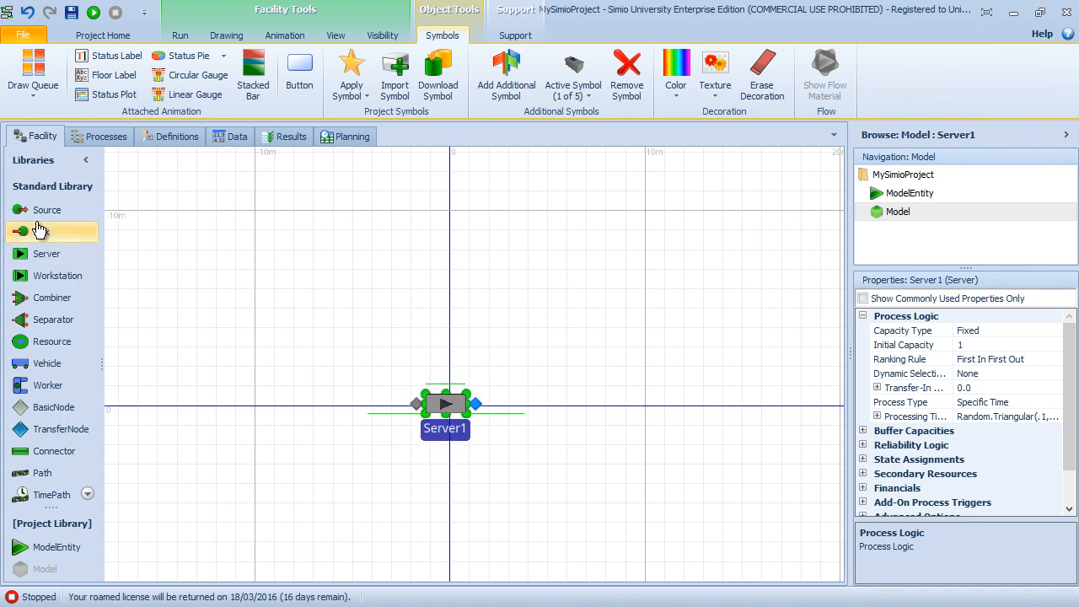
- Add a Source up and to the left of the server and a Sink up and to its right
left_click_drag(61, 221, 304, 344)
left_click_drag(42, 234, 604, 346)
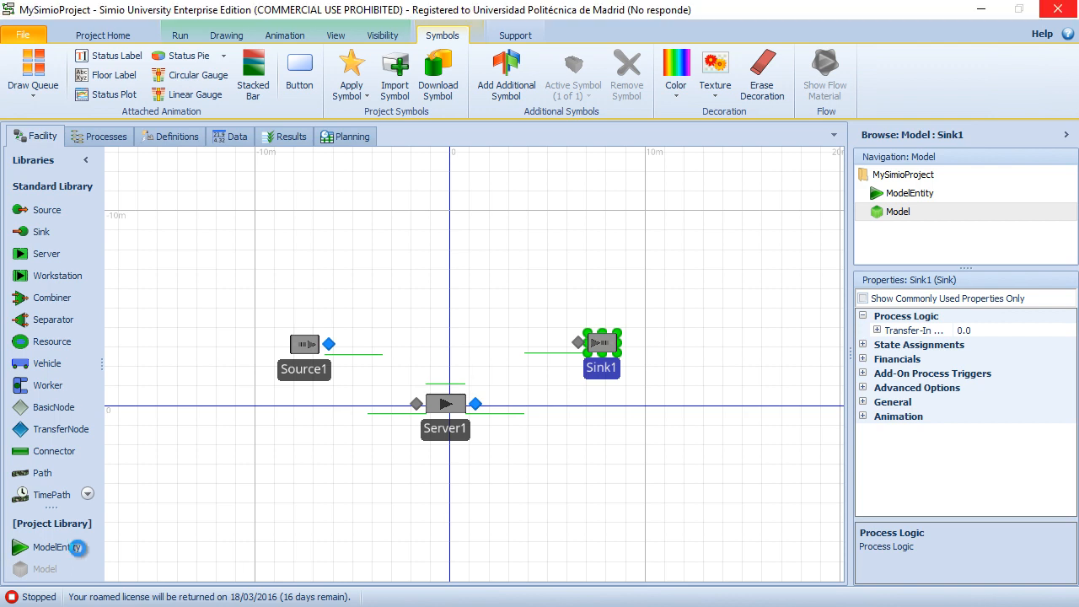
- Link the source to the server and the server to the sink with Connectors, and nudge the sink level with the source
left_click(88, 494)
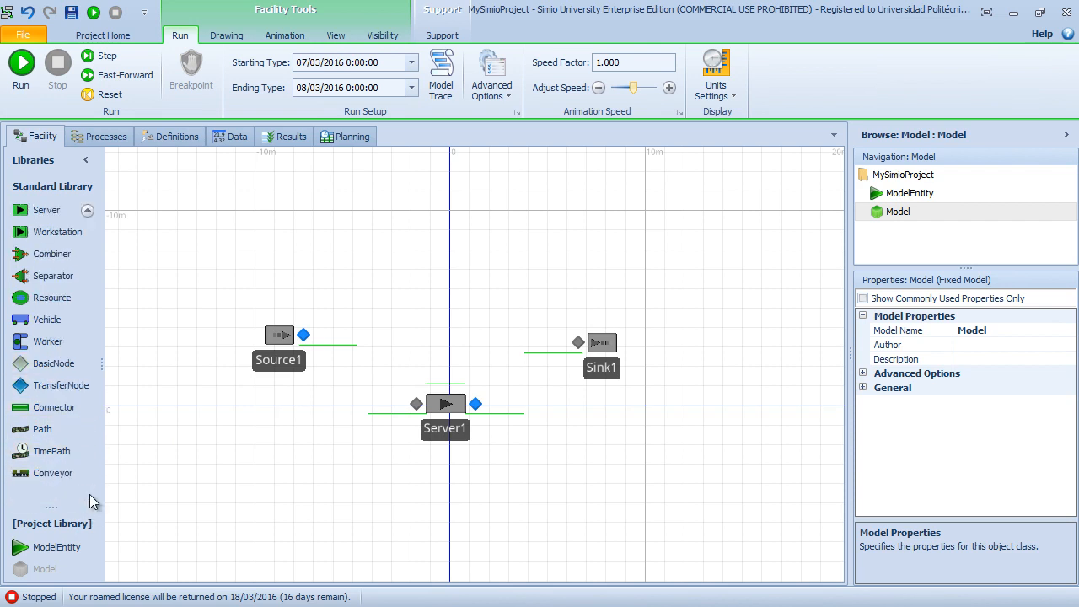
left_click(74, 411)
key("Escape")
left_click_drag(405, 445, 269, 459)
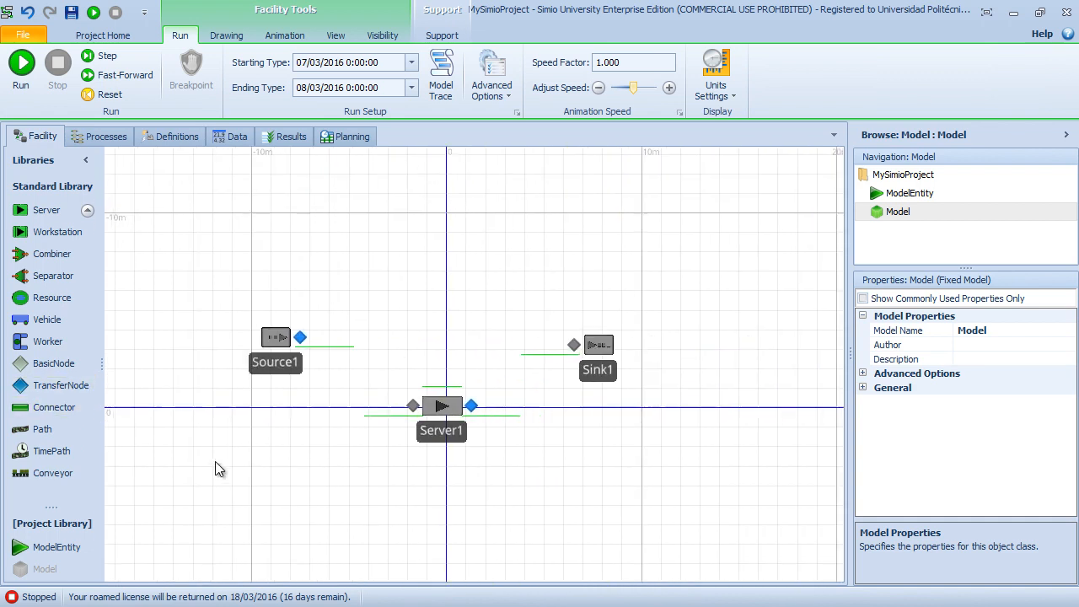
left_click(76, 408)
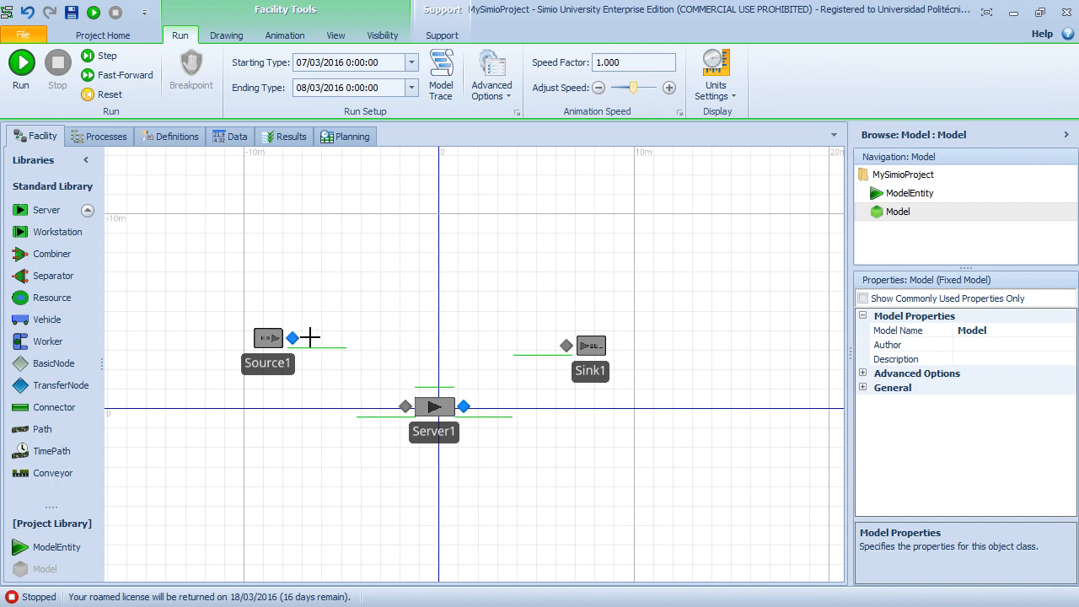
left_click(292, 338)
left_click(405, 406)
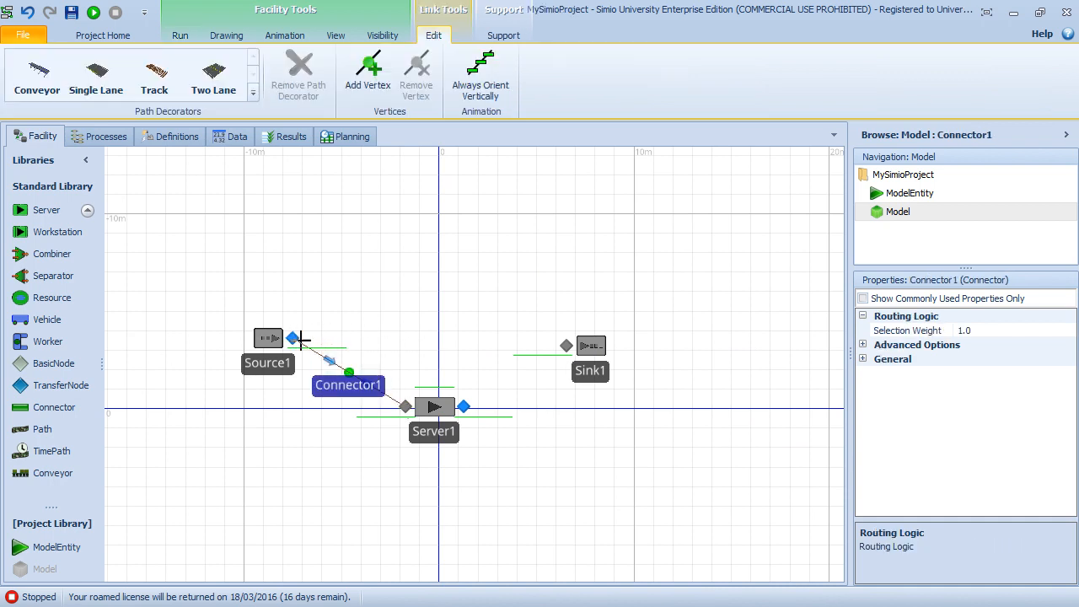
left_click(465, 407)
left_click(566, 346)
left_click(526, 293)
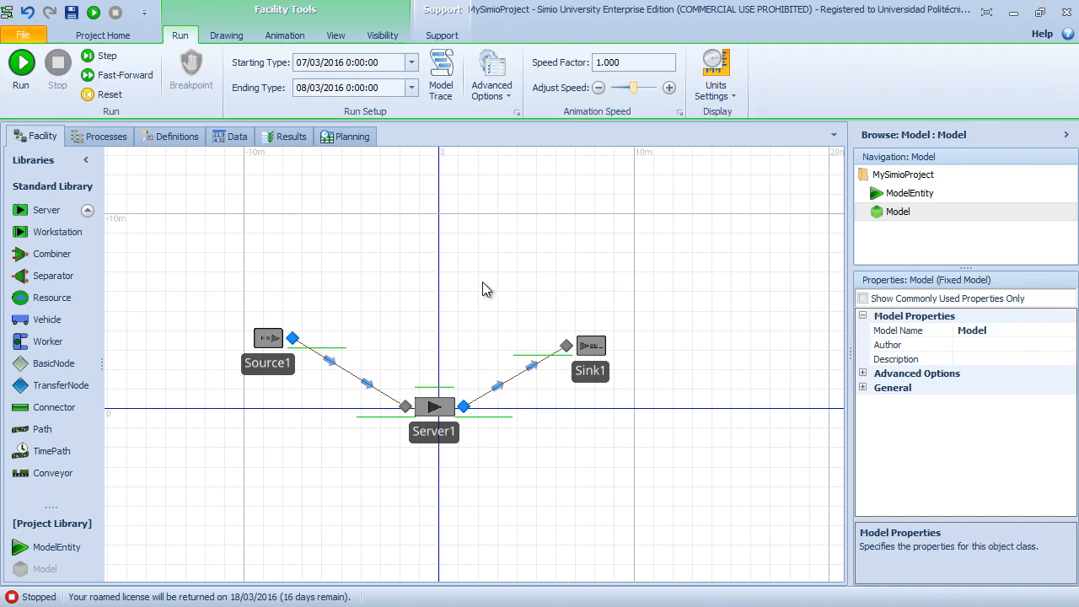
left_click_drag(595, 348, 595, 339)
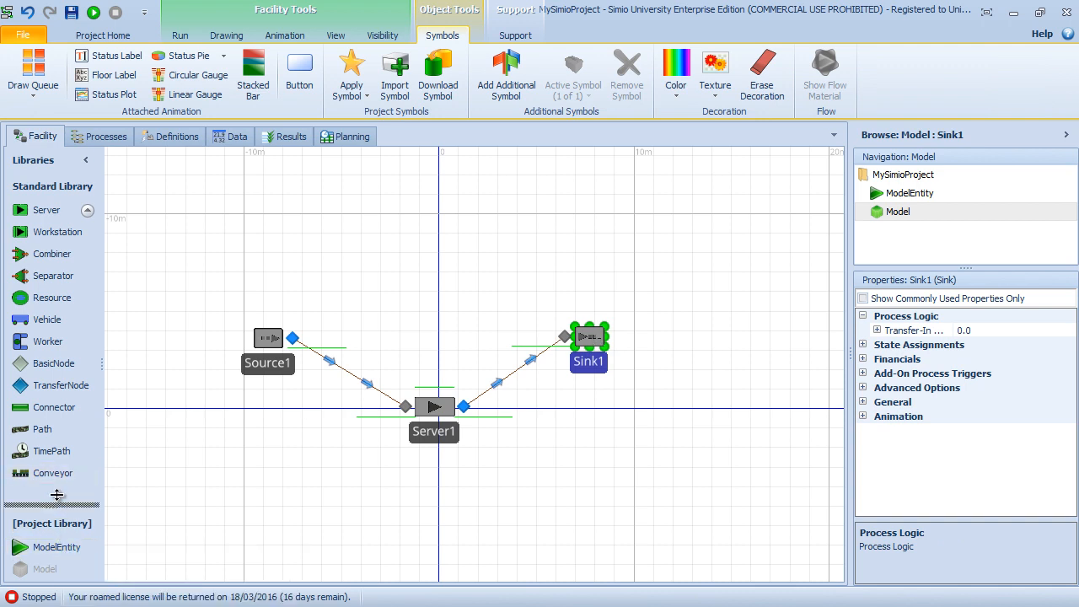
- Add a ModelEntity instance from the Project Library and position it directly above the source
left_click_drag(52, 507, 59, 459)
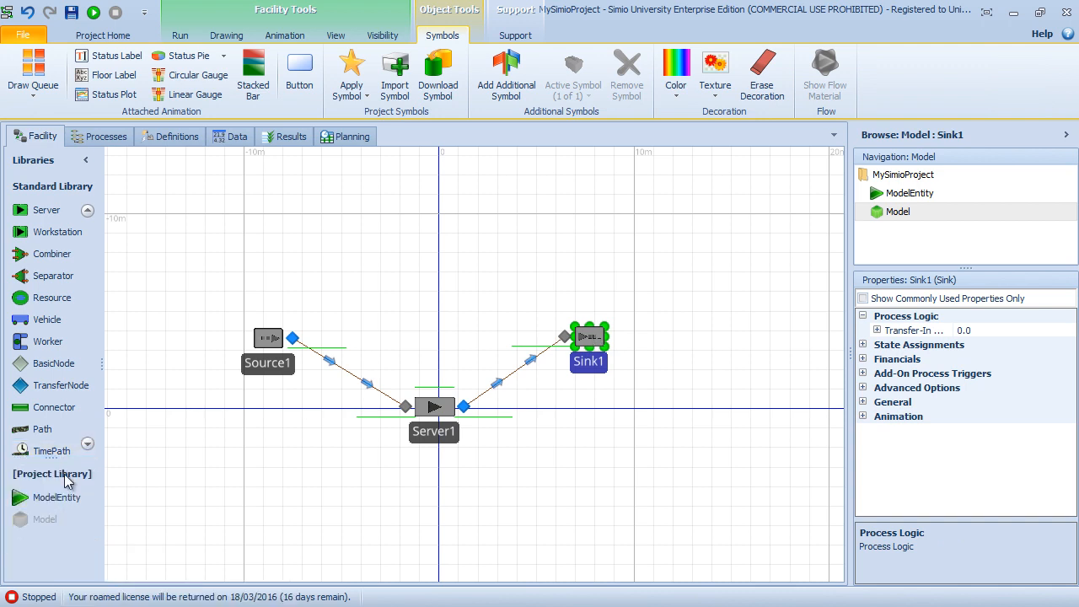
left_click(914, 196)
left_click(897, 212)
left_click_drag(57, 499, 276, 262)
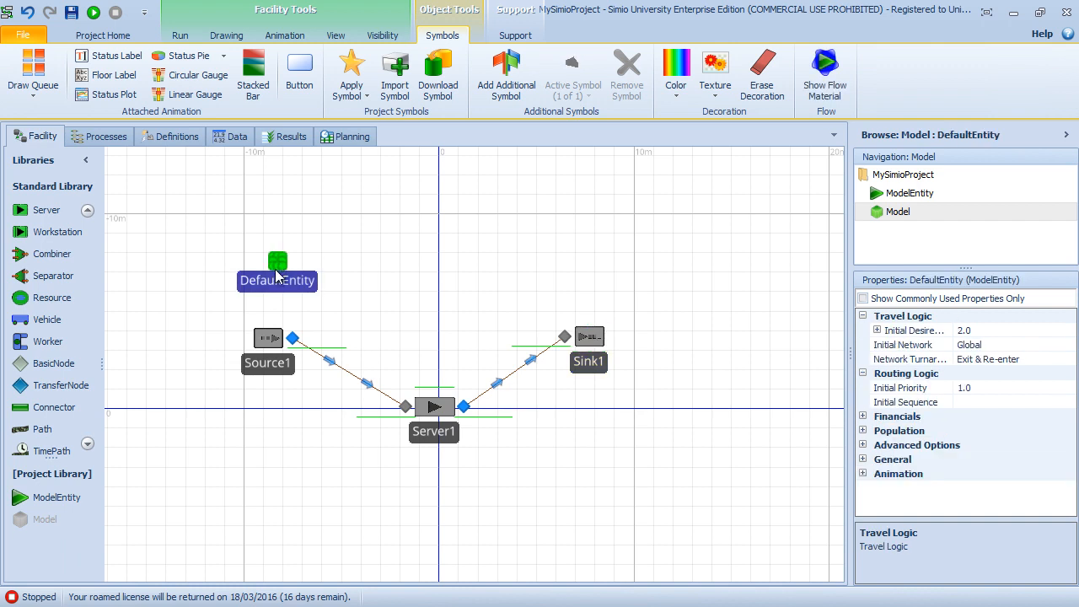
left_click(334, 279)
left_click_drag(281, 266, 265, 276)
left_click(315, 297)
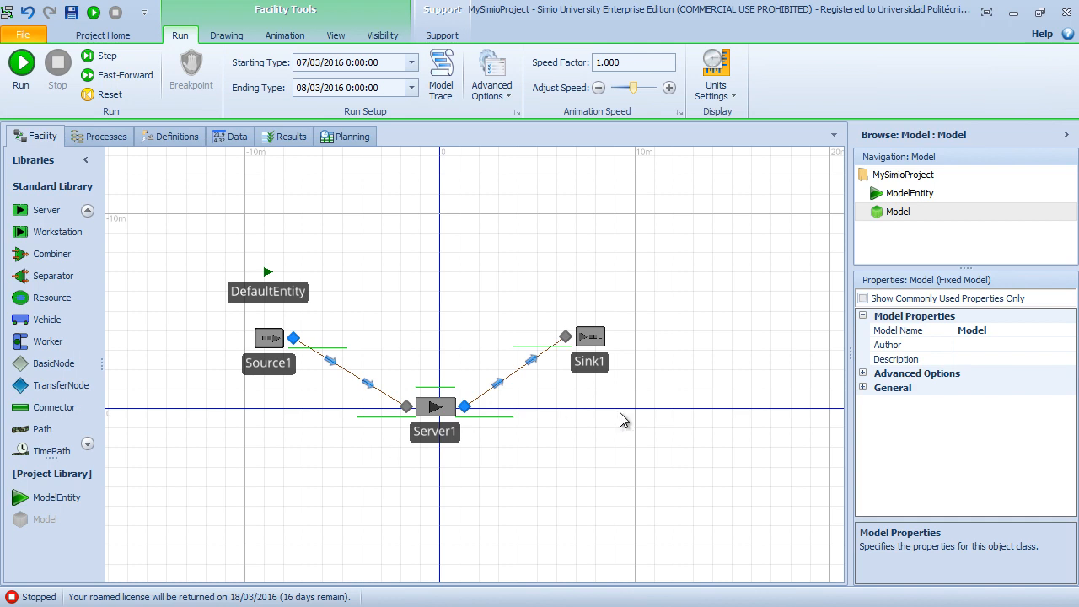
- Review the properties of the source, server and sink, and shift the server slightly down
left_click(275, 342)
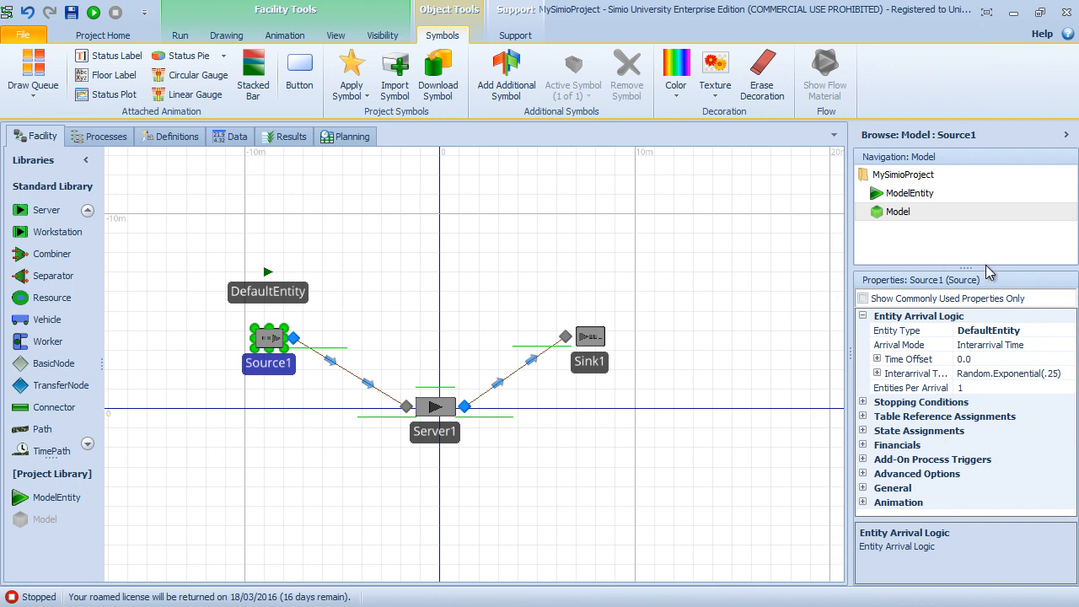
left_click(440, 408)
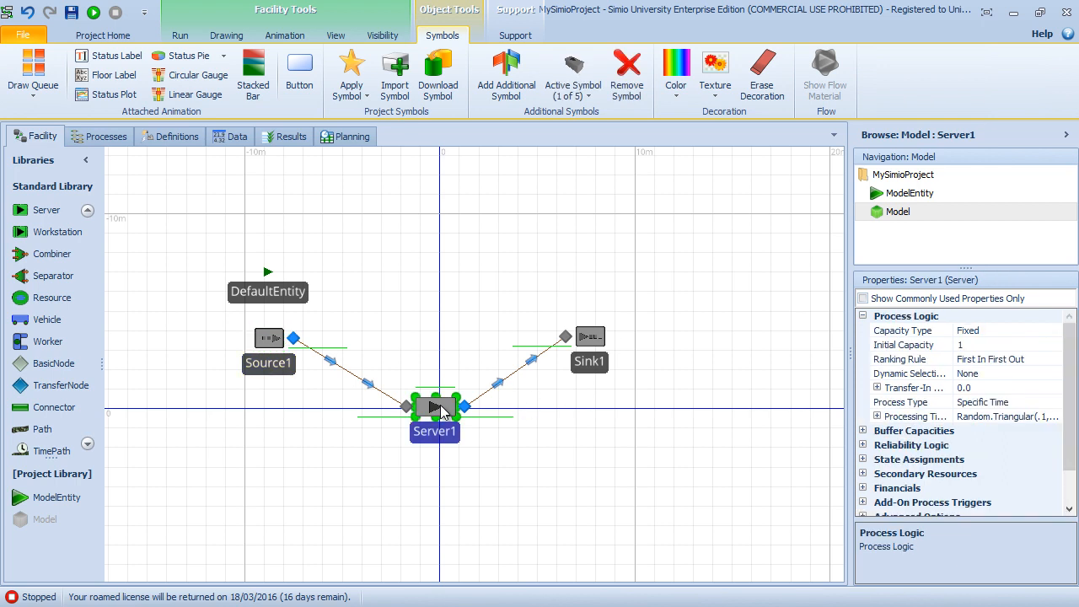
left_click(601, 338)
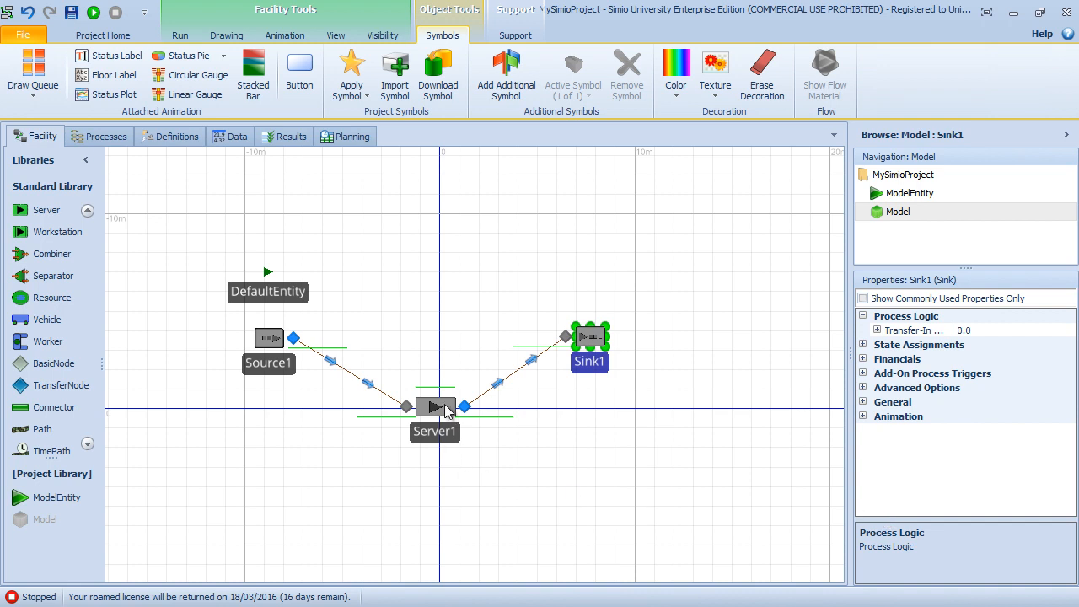
left_click_drag(439, 419, 433, 426)
- Examine the source's Entity Arrival Logic, including the Entity Type, the Arrival Mode options and the Time Offset
left_click(281, 352)
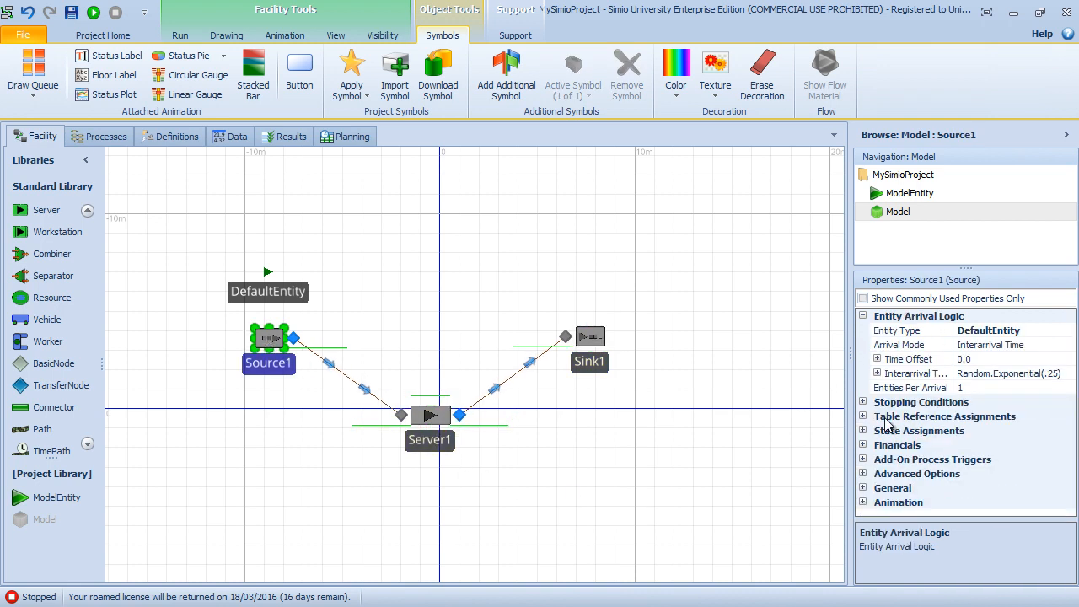
left_click_drag(765, 410, 733, 413)
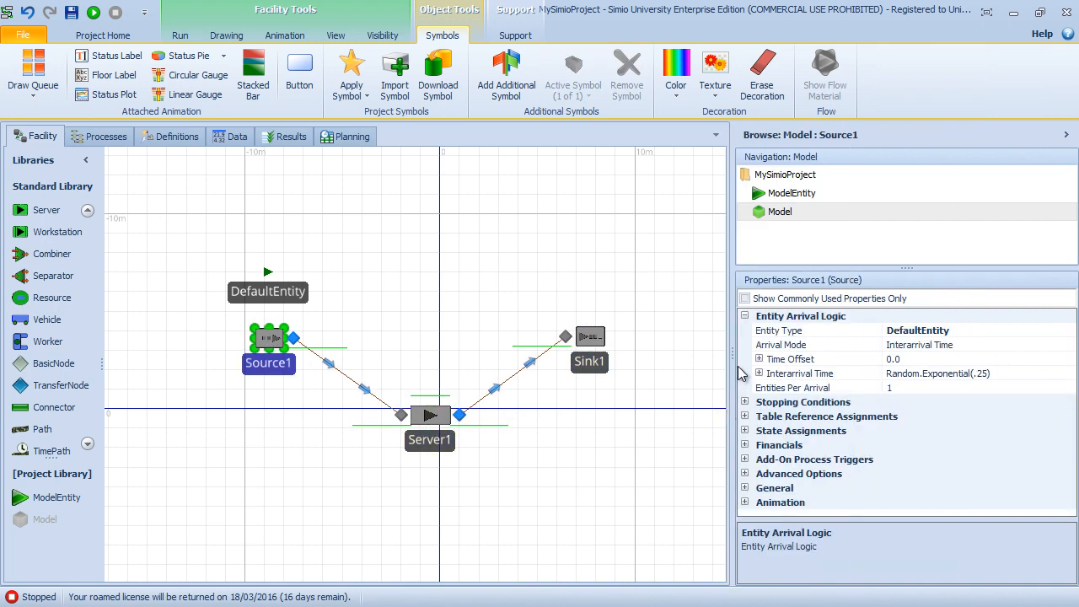
left_click(744, 316)
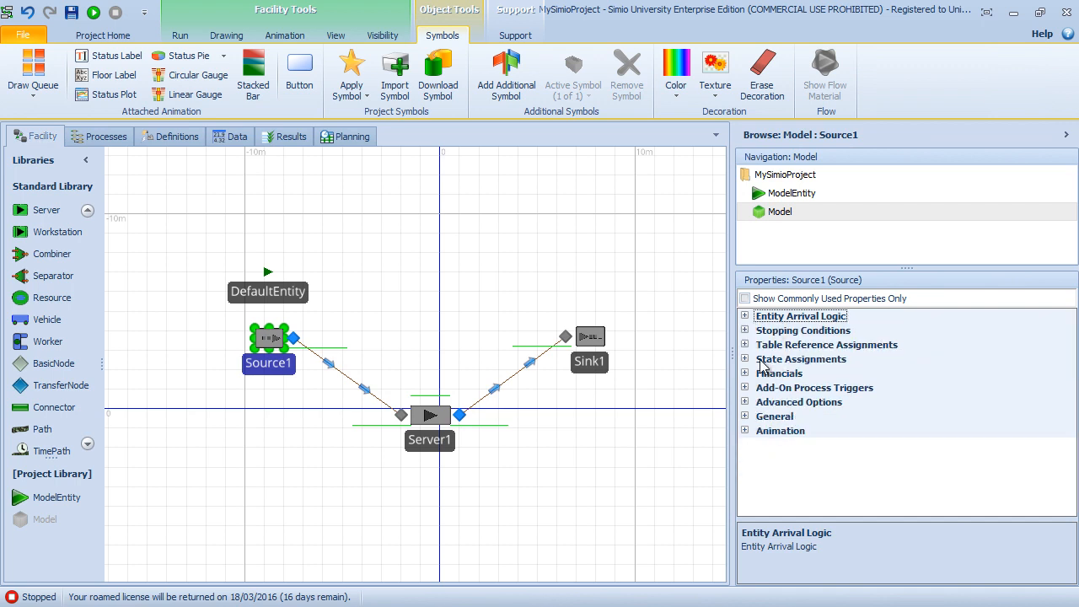
left_click(745, 316)
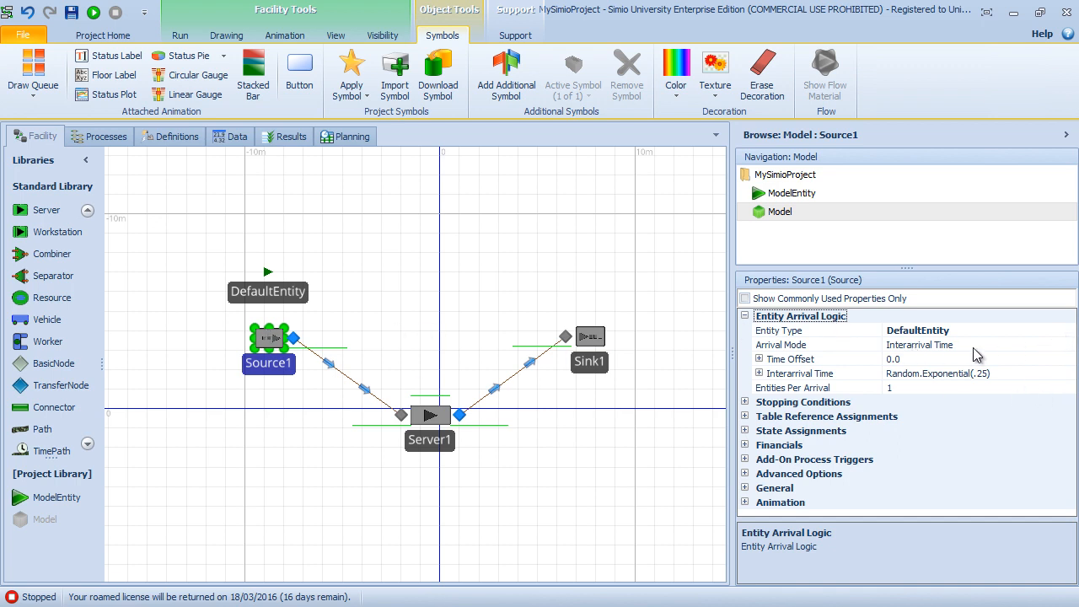
left_click(1066, 332)
left_click(1068, 331)
left_click(913, 375)
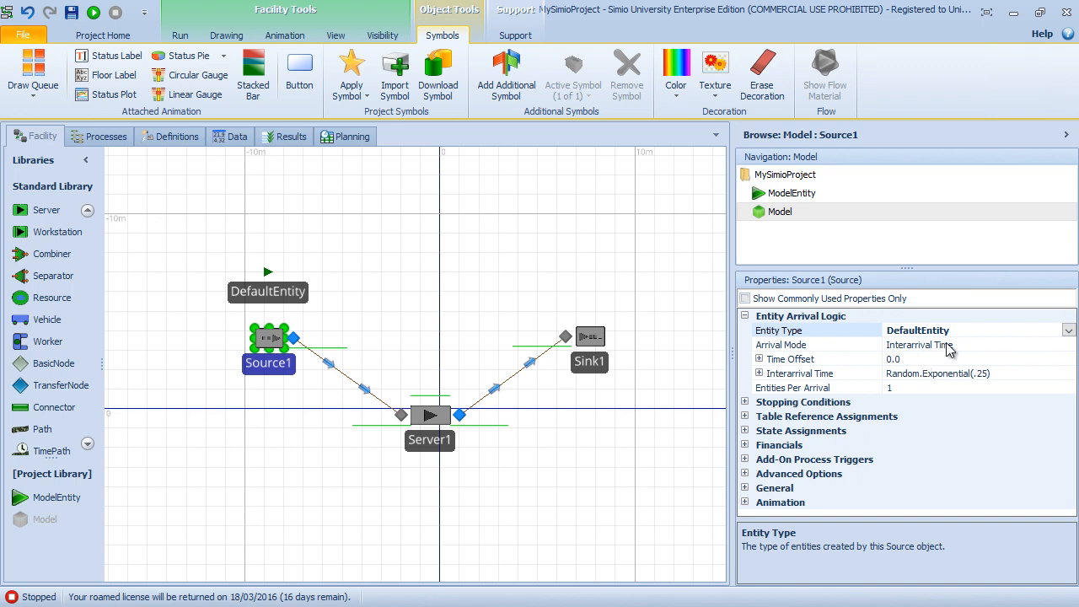
left_click(1071, 346)
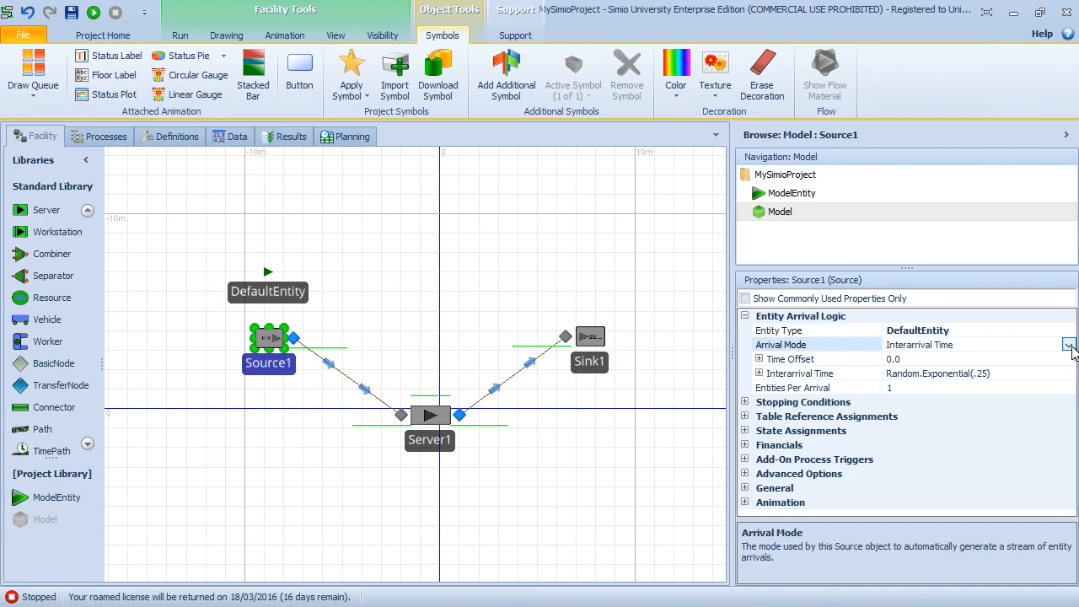
left_click(1068, 346)
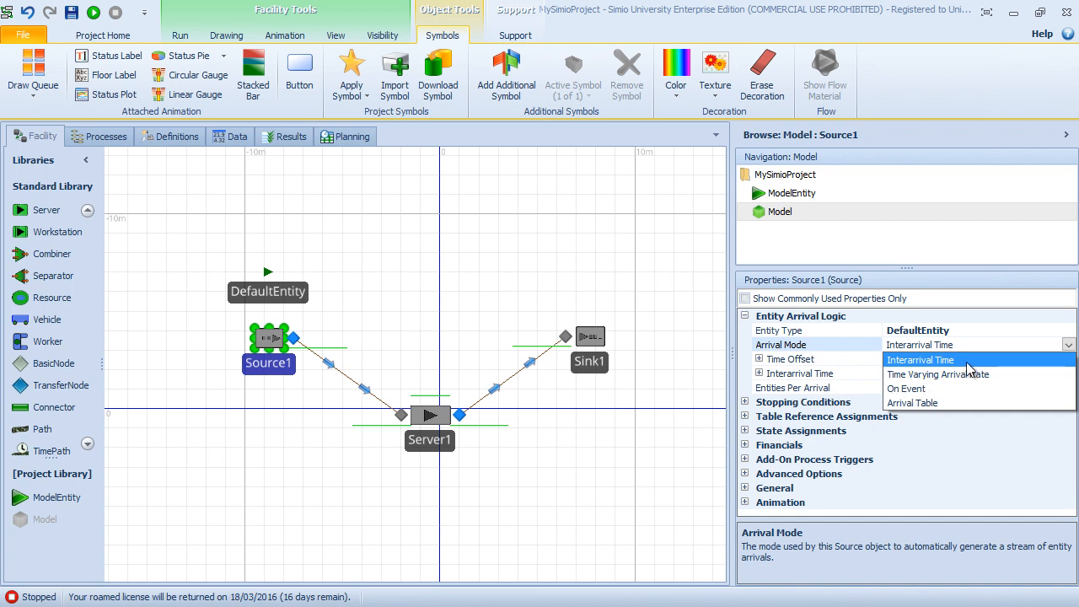
left_click(1069, 346)
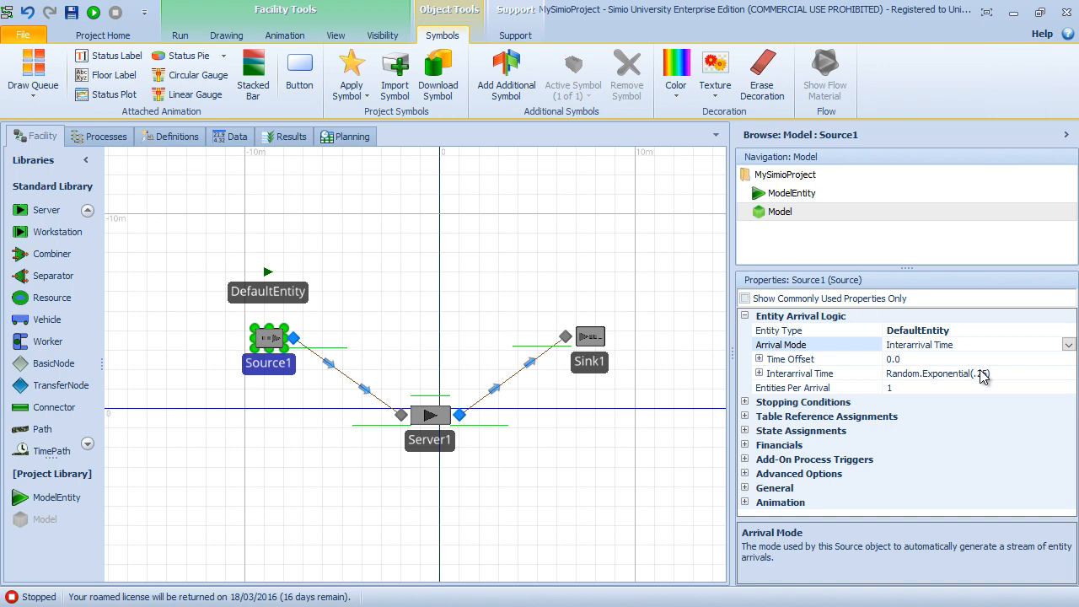
left_click(910, 360)
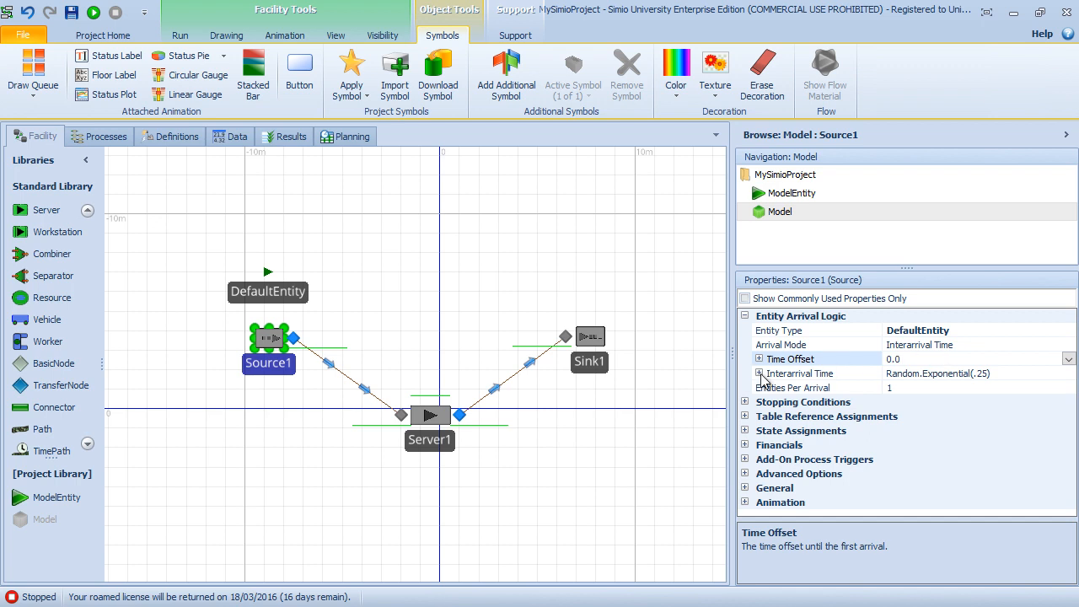
- Copy the source's Interarrival Time expression and replace it with the constant value 1
left_click(1000, 372)
key("ctrl+a")
key("ctrl+c")
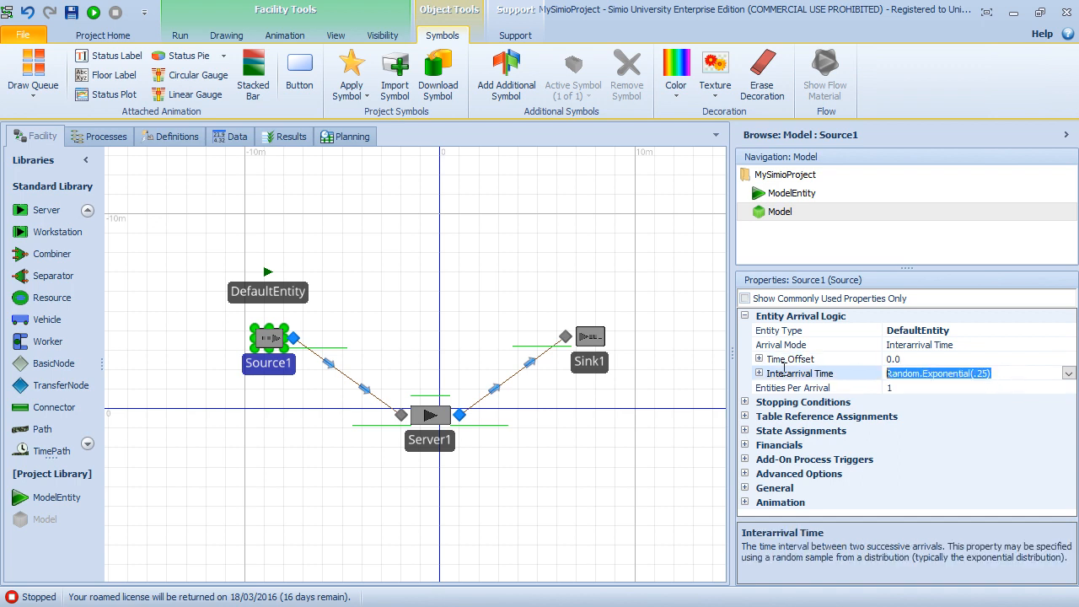
key("BackSpace")
type("1")
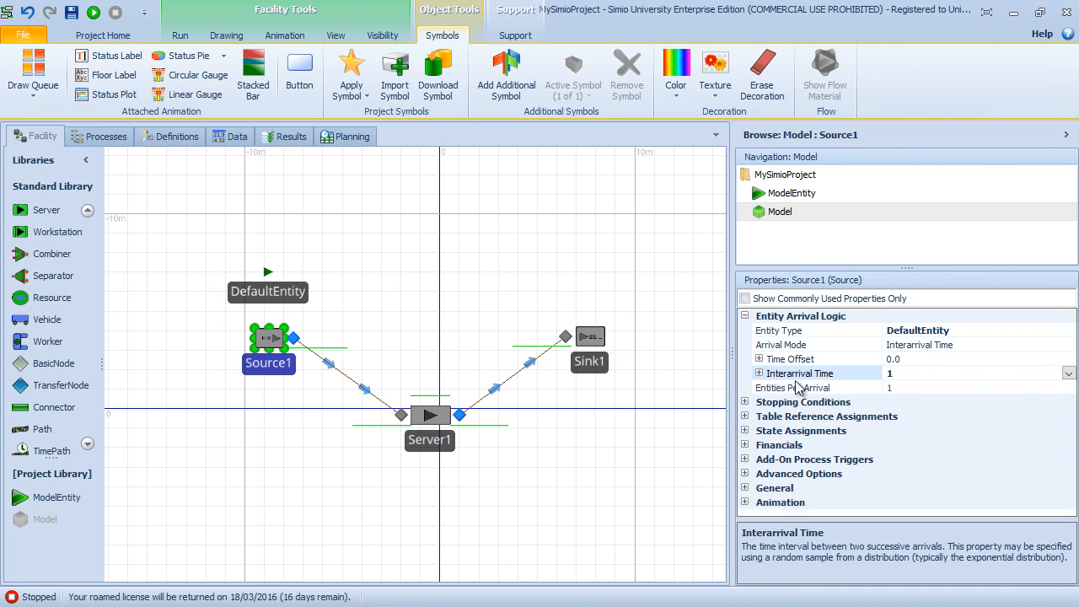
- Try Hours as the units of the source's Interarrival Time, and return them to Minutes
left_click(760, 373)
left_click(982, 388)
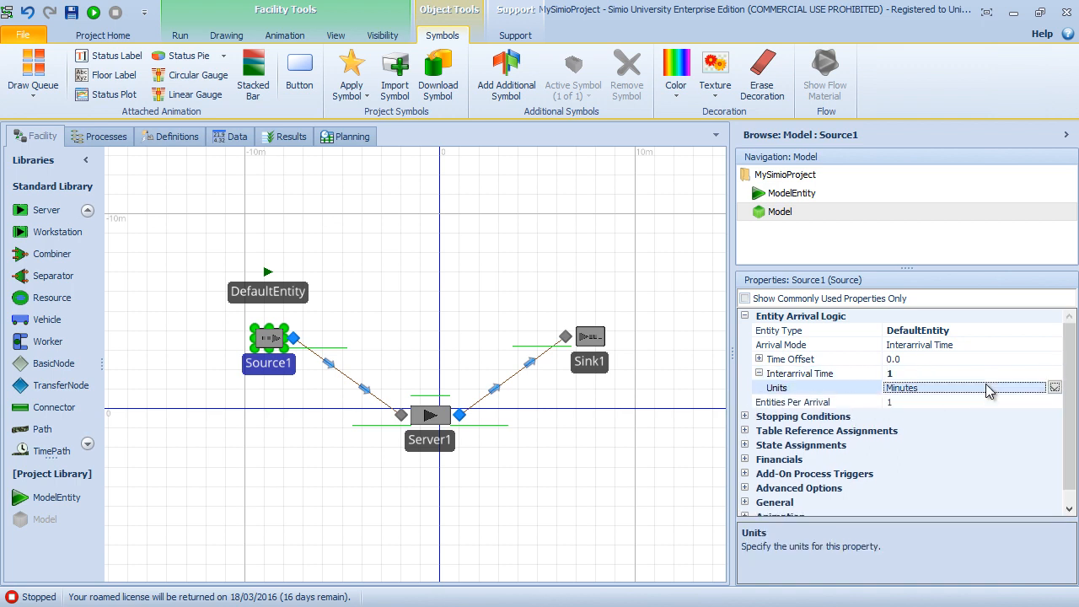
left_click(1055, 388)
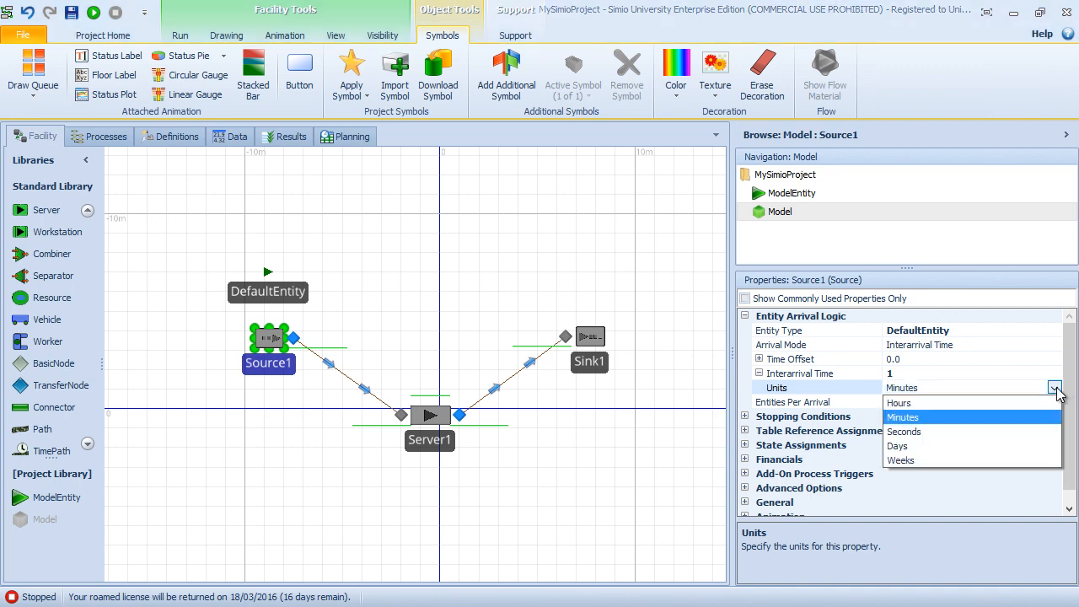
left_click(908, 404)
left_click(1054, 389)
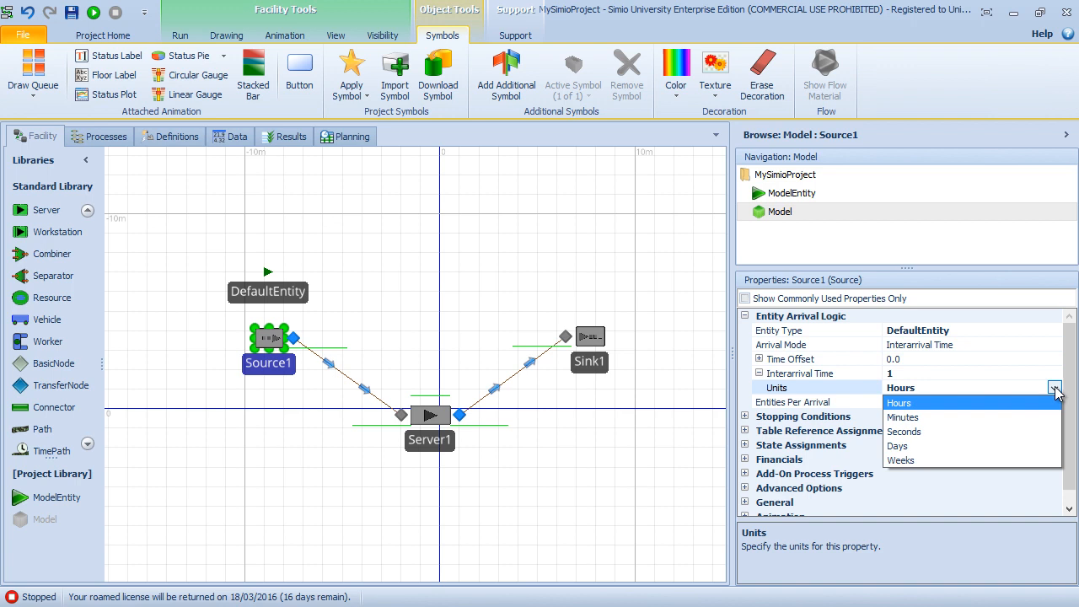
left_click(908, 419)
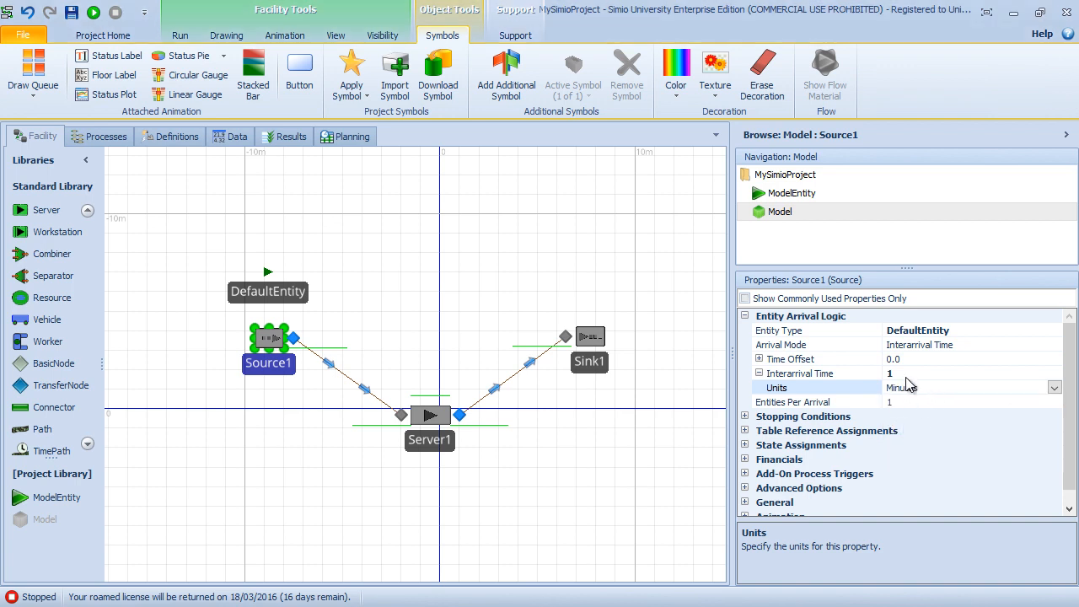
- Restore the source's Interarrival Time to the copied expression Random.Exponential(.25)
left_click(844, 377)
key("ctrl+v")
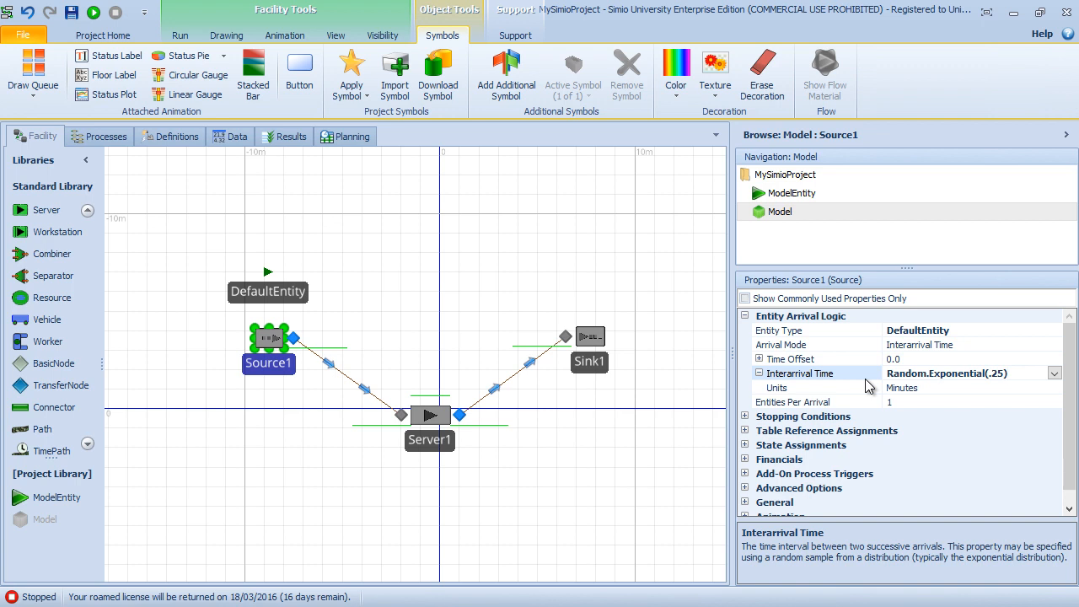
- Try random.uniform(1,3) as the source's Entities Per Arrival, and return it to 1
left_click(925, 404)
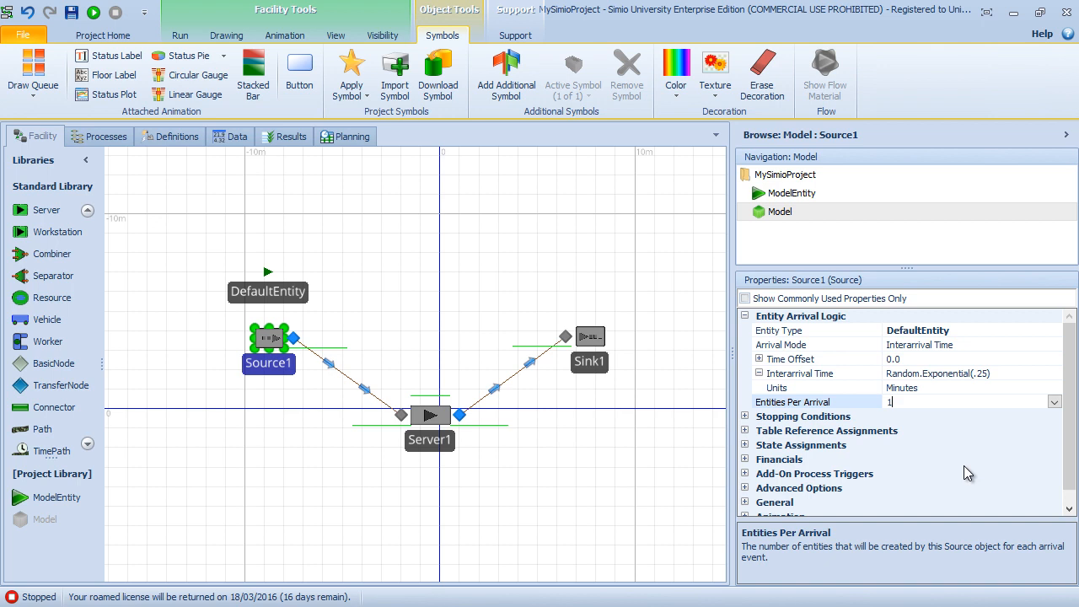
type("random.uniform(1,3)")
key("Return")
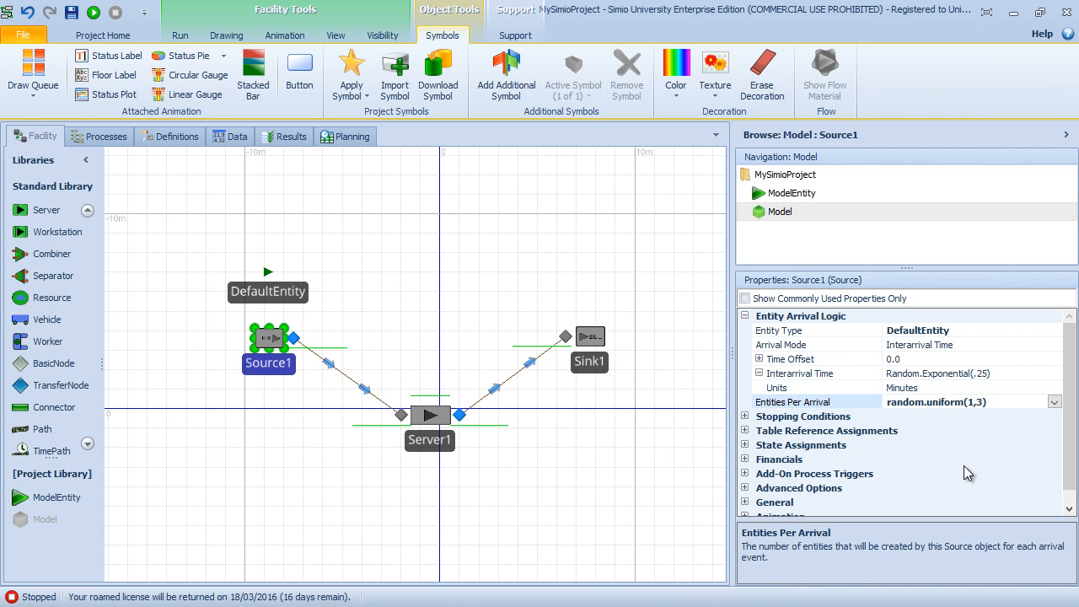
left_click(1003, 402)
type("1")
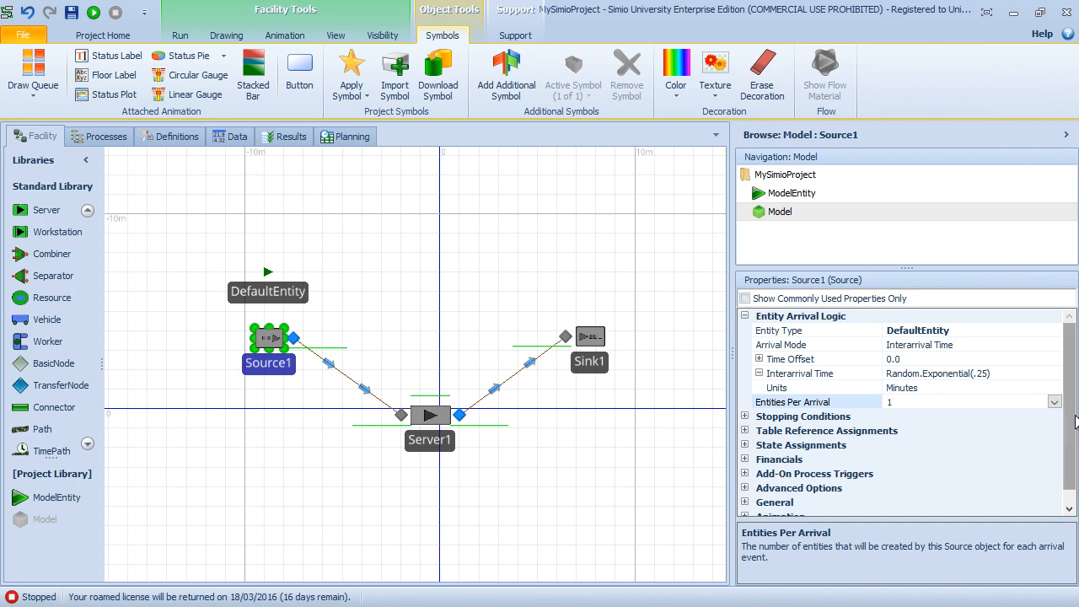
- Examine the source's Stopping Conditions, Table Reference Assignments and State Assignments
scroll(1076, 422, "down", 1)
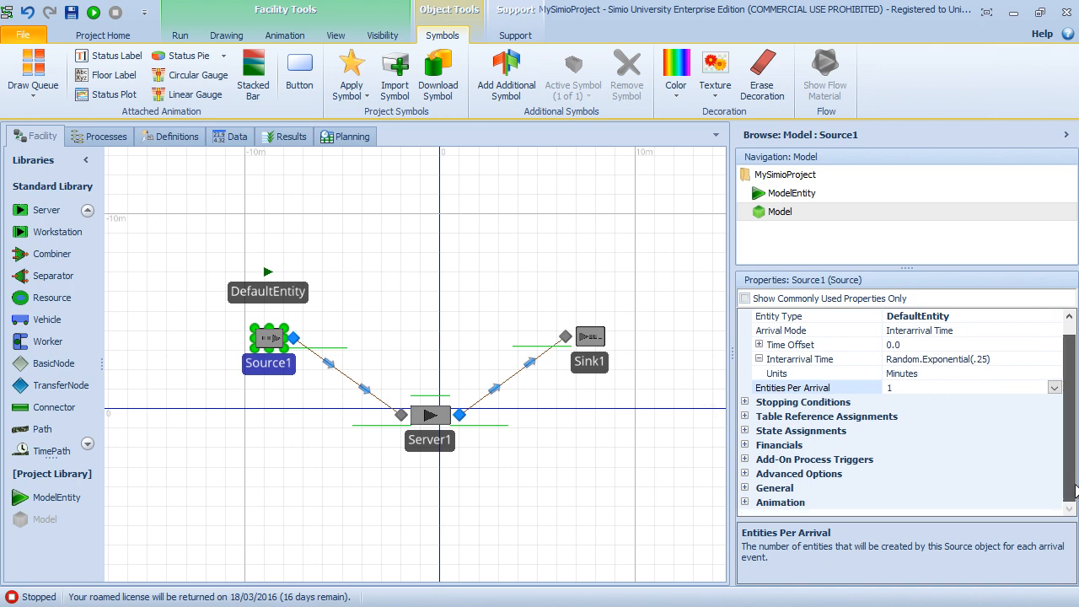
left_click(745, 404)
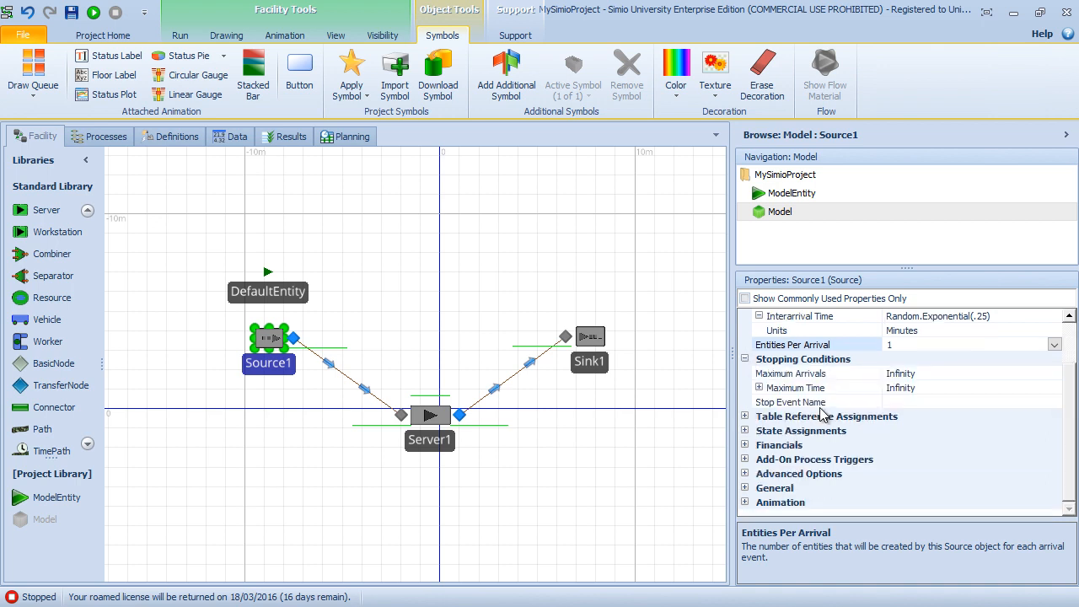
left_click(745, 360)
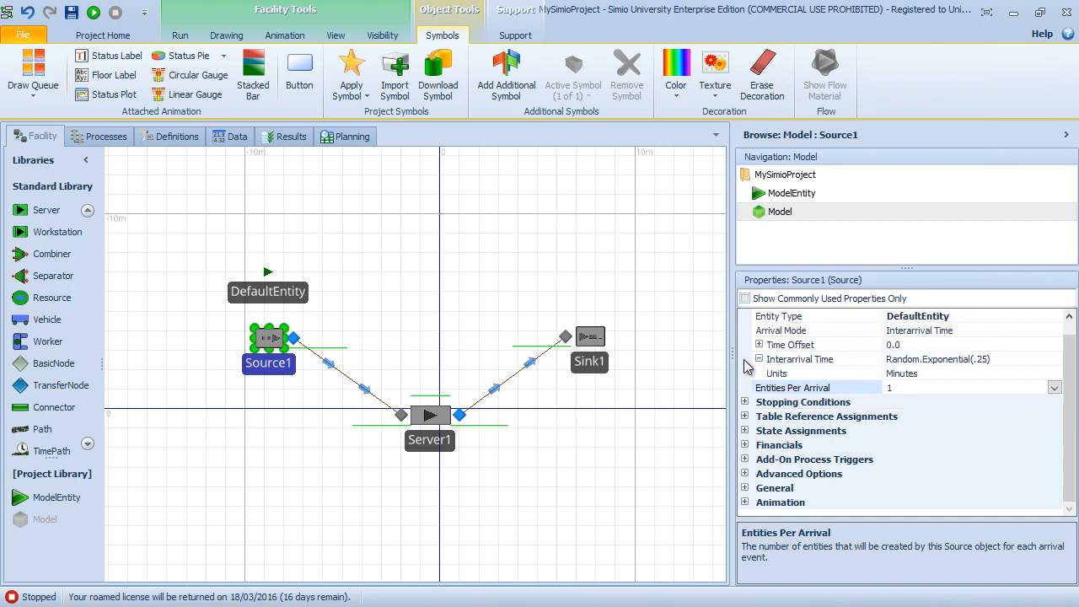
left_click(745, 417)
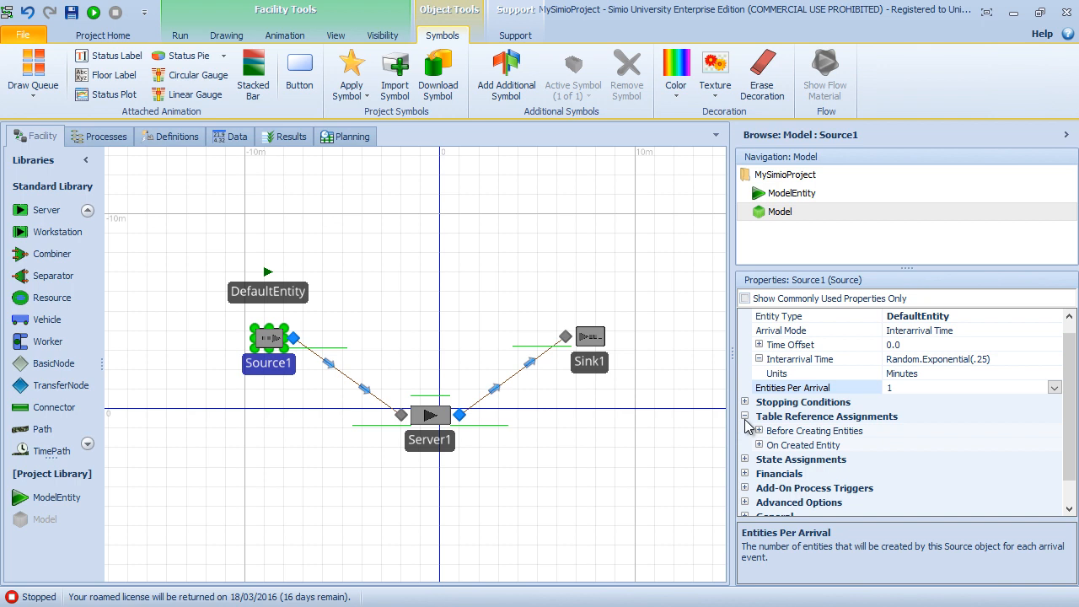
left_click(746, 417)
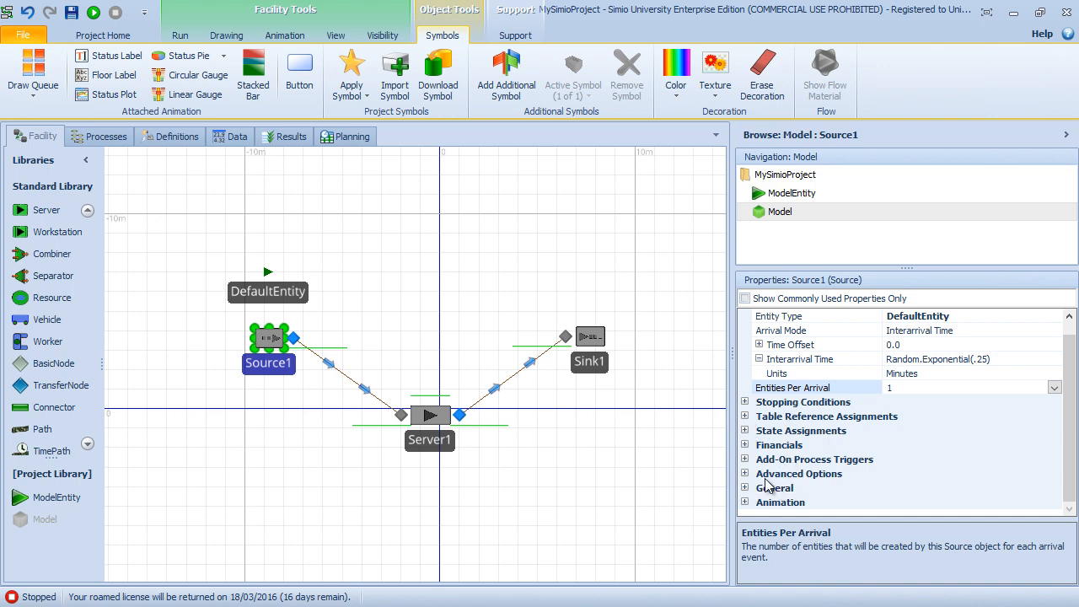
left_click(745, 430)
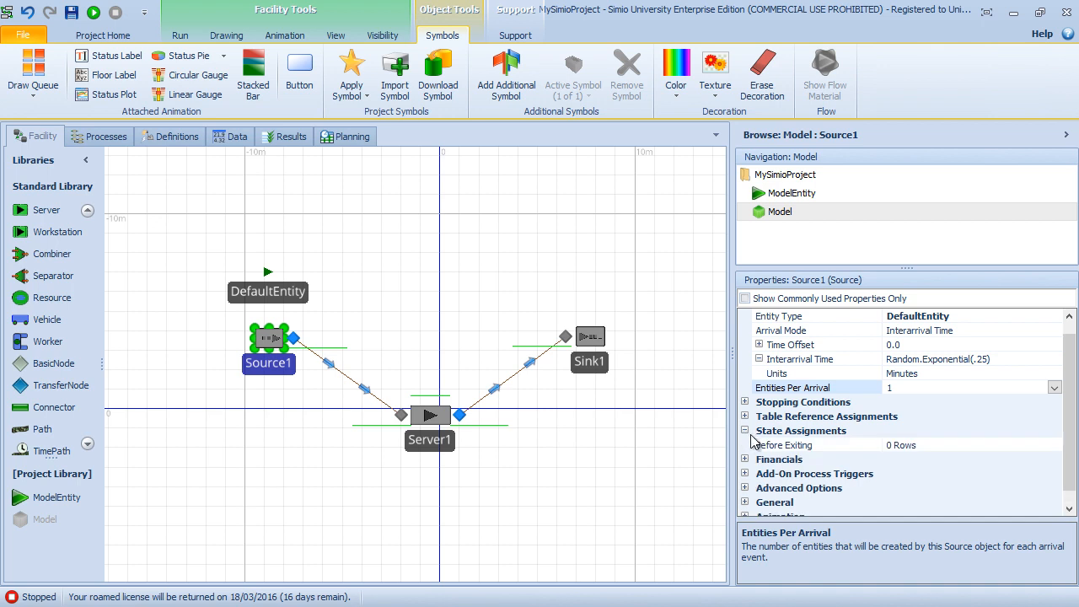
left_click(745, 431)
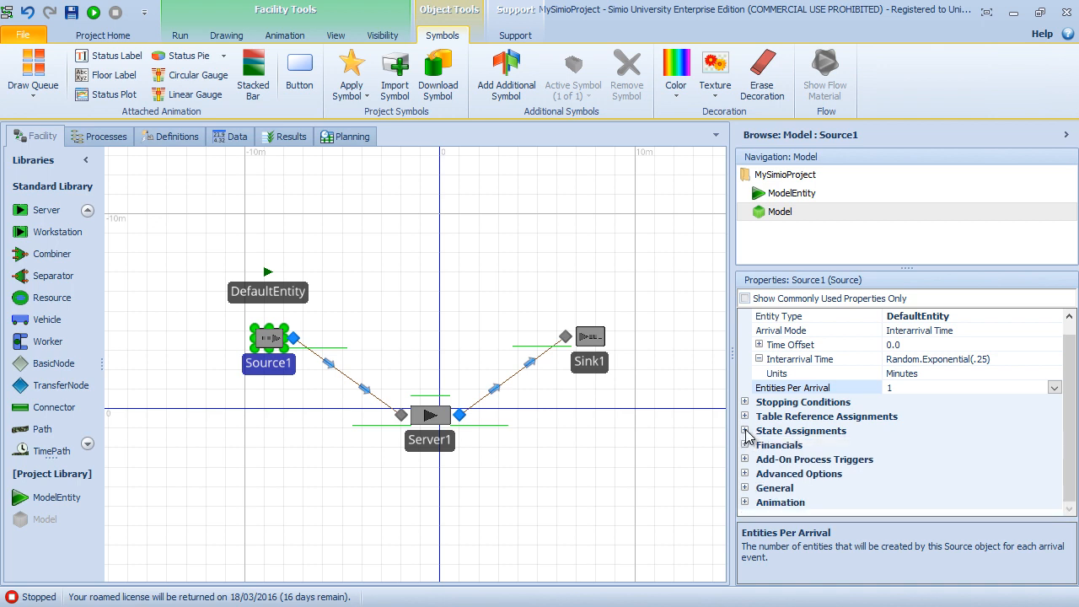
scroll(746, 418, "up", 1)
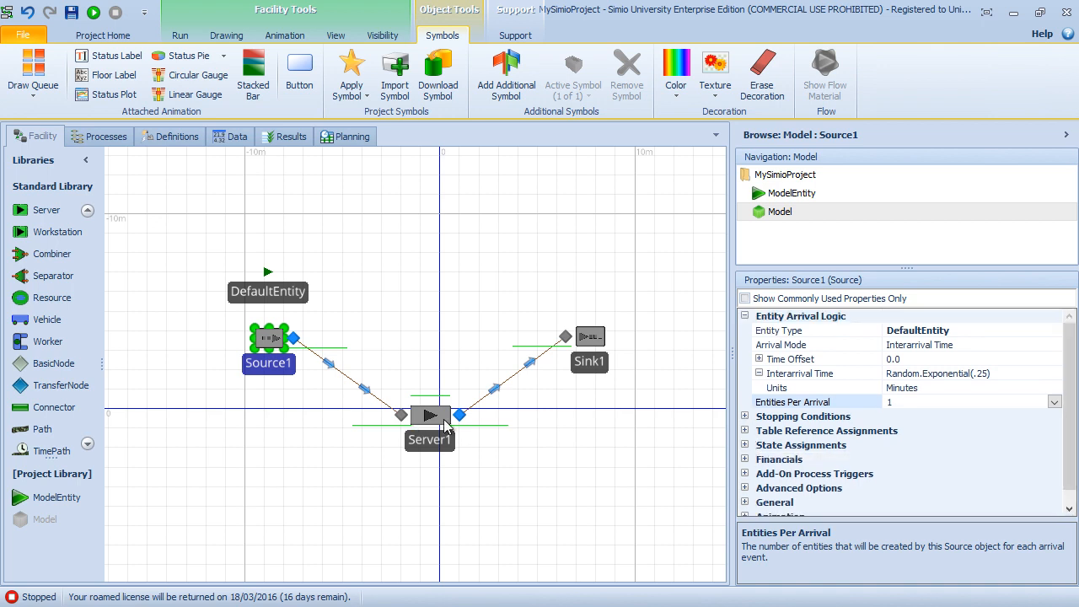
- Examine the server's Process Logic, including its Initial Capacity and the Processing Time expression with its units
left_click(445, 412)
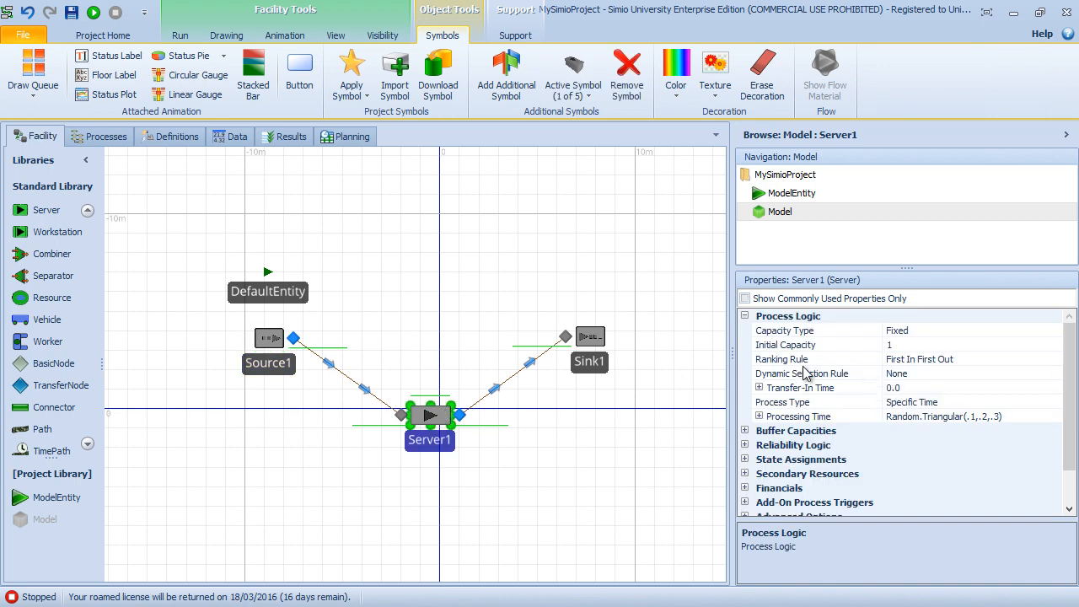
left_click(902, 345)
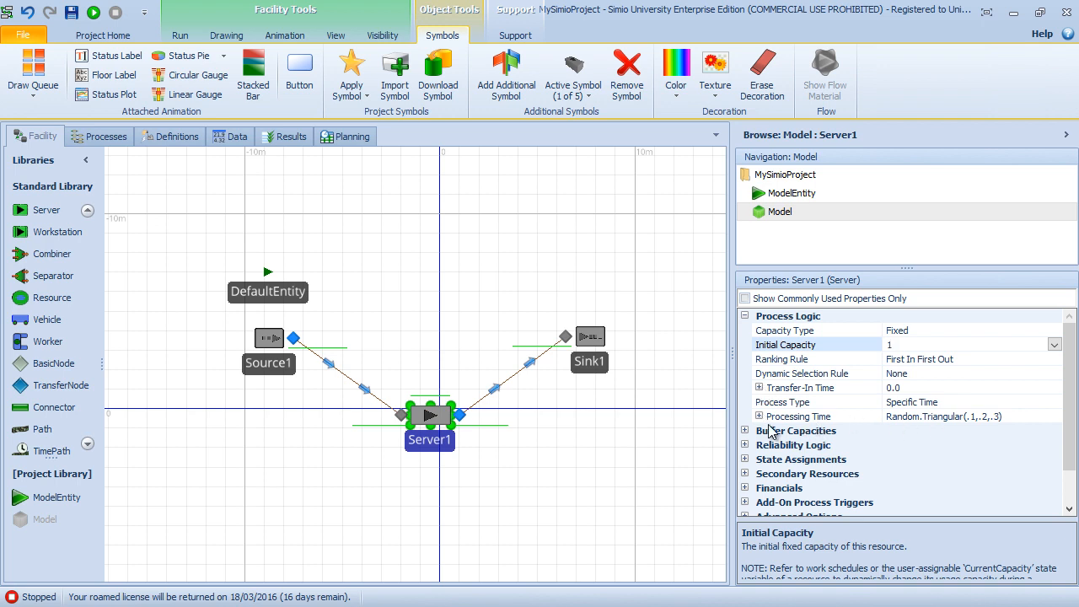
left_click(1029, 418)
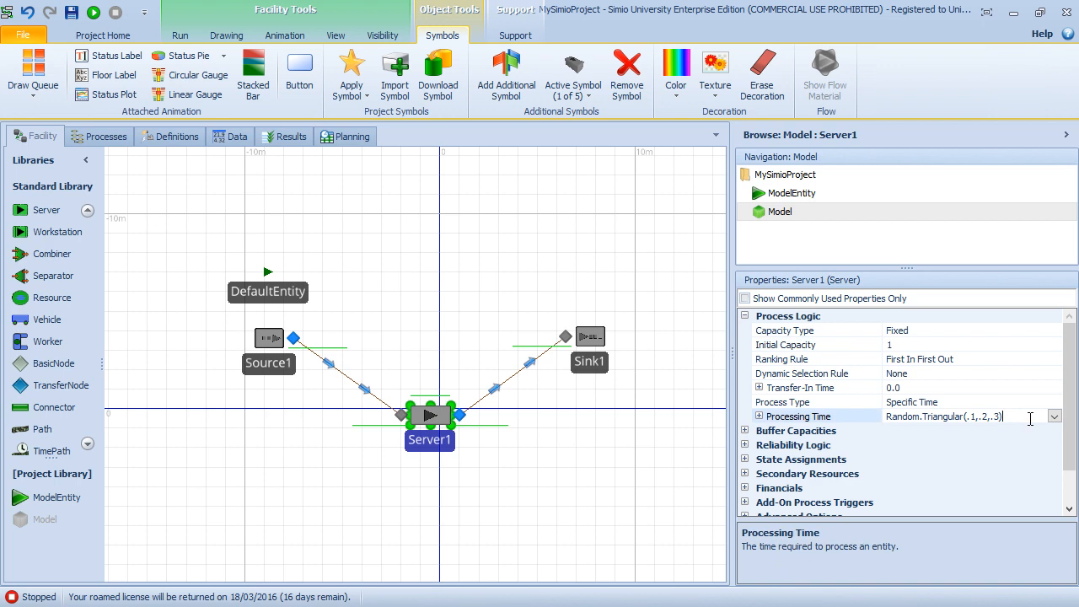
left_click_drag(1030, 418, 846, 417)
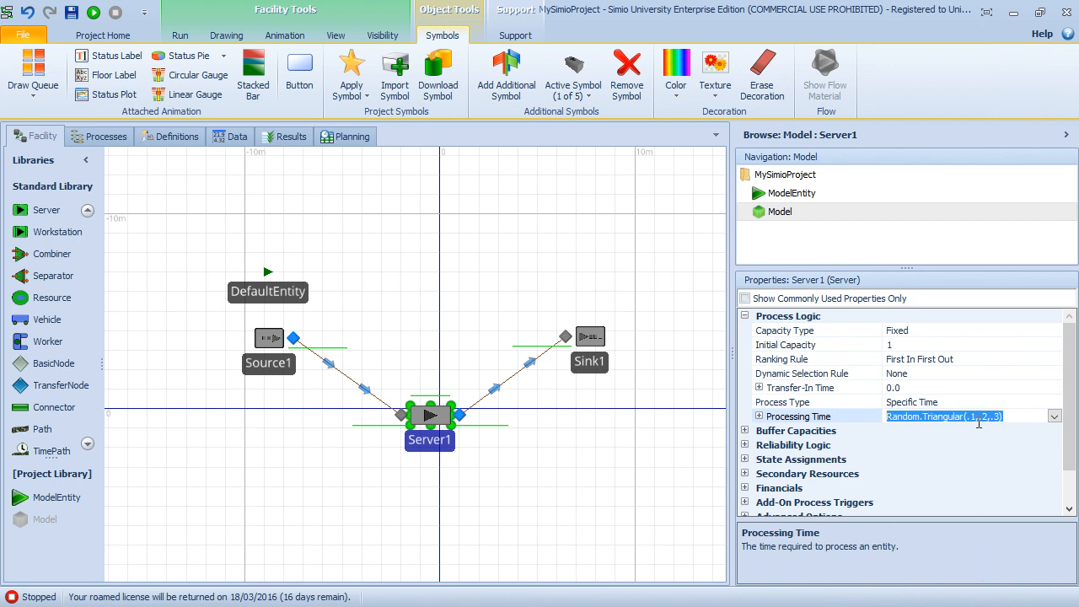
left_click(759, 416)
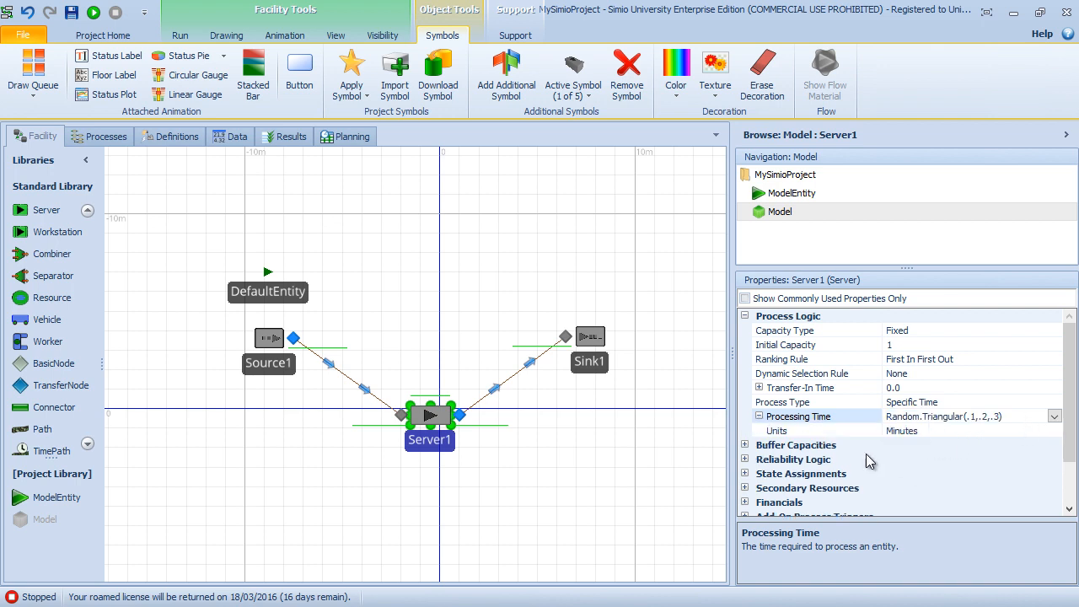
left_click(747, 317)
- Inspect the server's input buffer, processing and output buffer queues, and shift the input buffer queue slightly away from the server
scroll(458, 376, "up", 3)
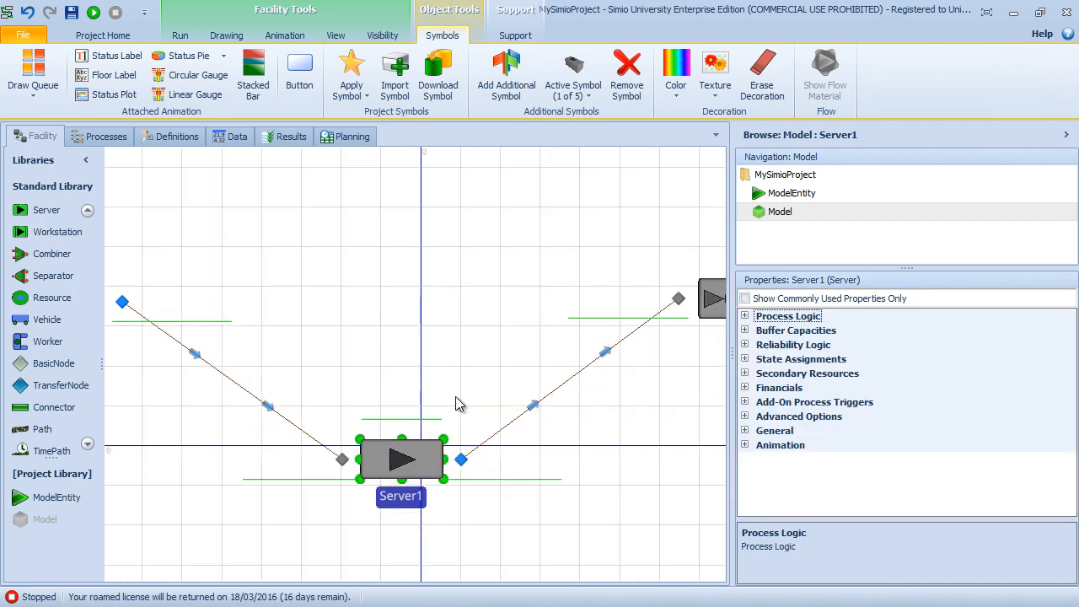
left_click_drag(453, 414, 448, 251)
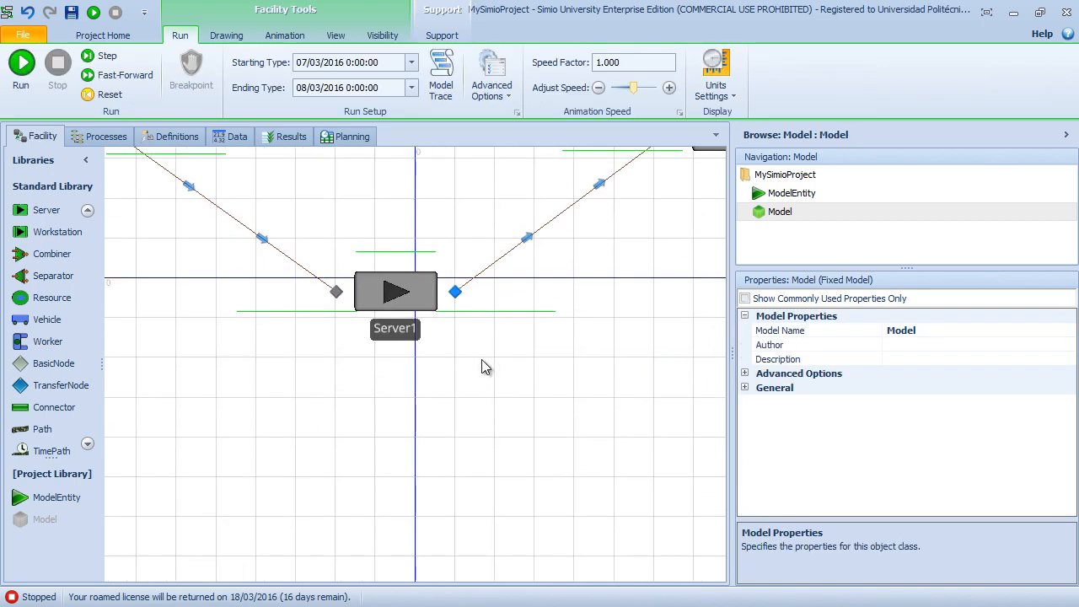
left_click_drag(482, 359, 562, 423)
left_click(377, 374)
left_click(477, 317)
left_click(580, 374)
left_click(383, 376)
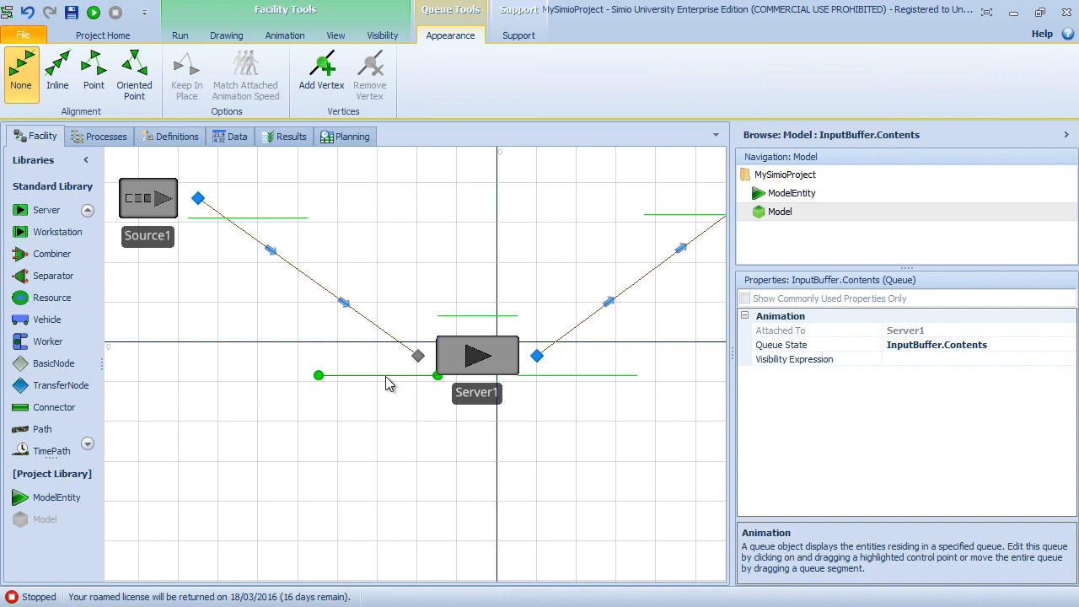
left_click_drag(391, 382, 379, 381)
left_click(488, 316)
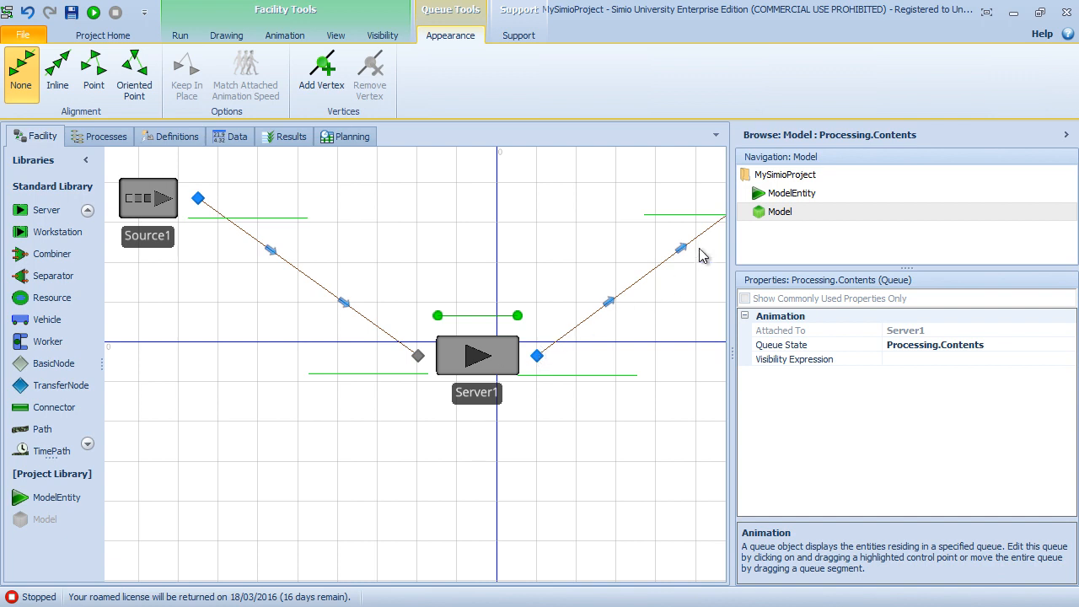
left_click_drag(707, 252, 682, 307)
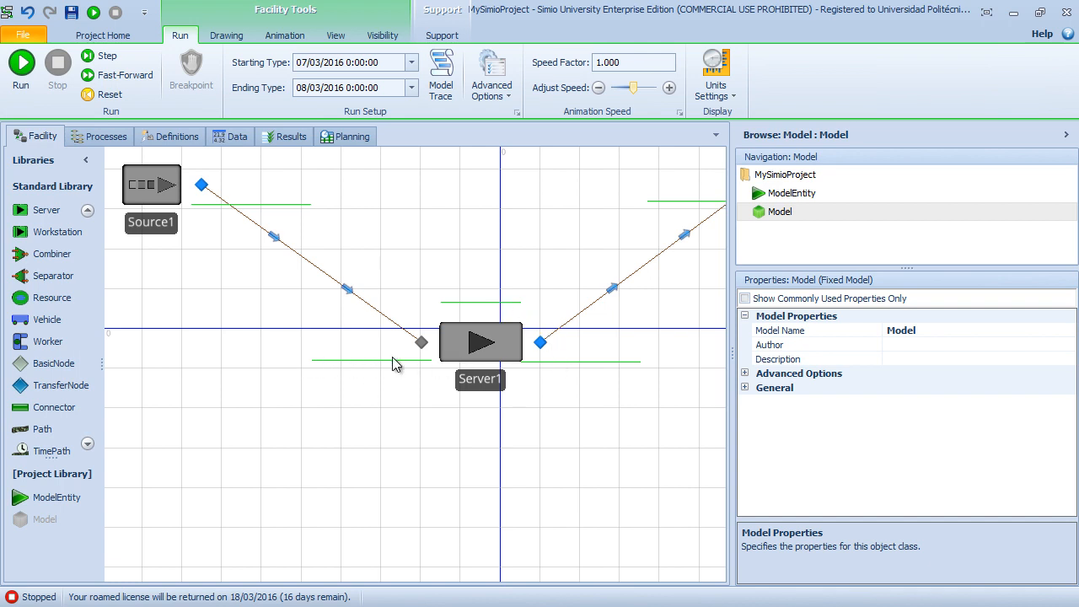
left_click(469, 302)
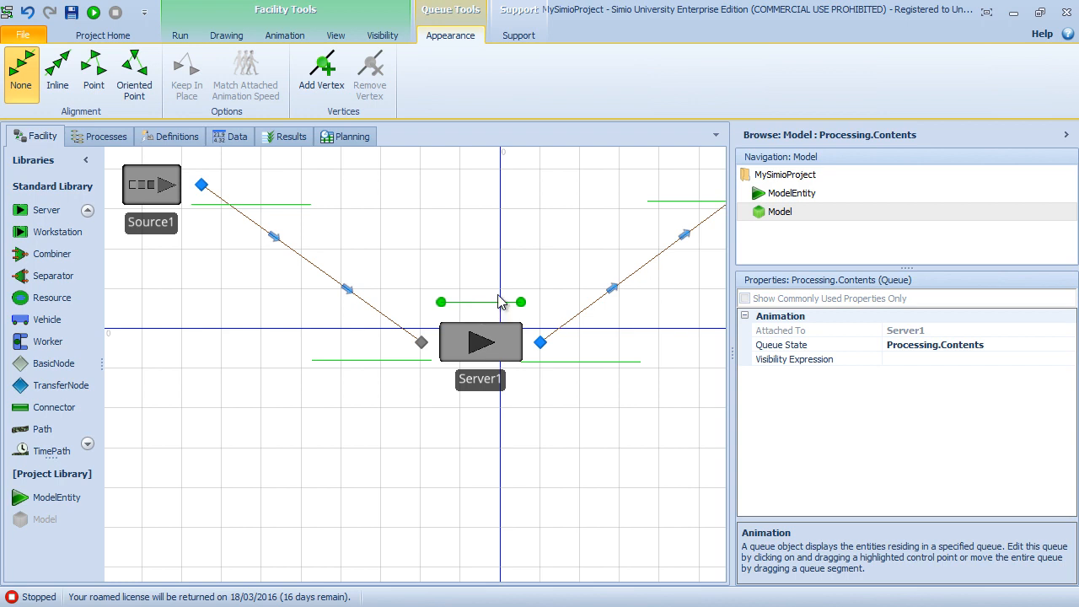
- Examine the server's Buffer Capacities and the input and output buffer queues they apply to
left_click(489, 346)
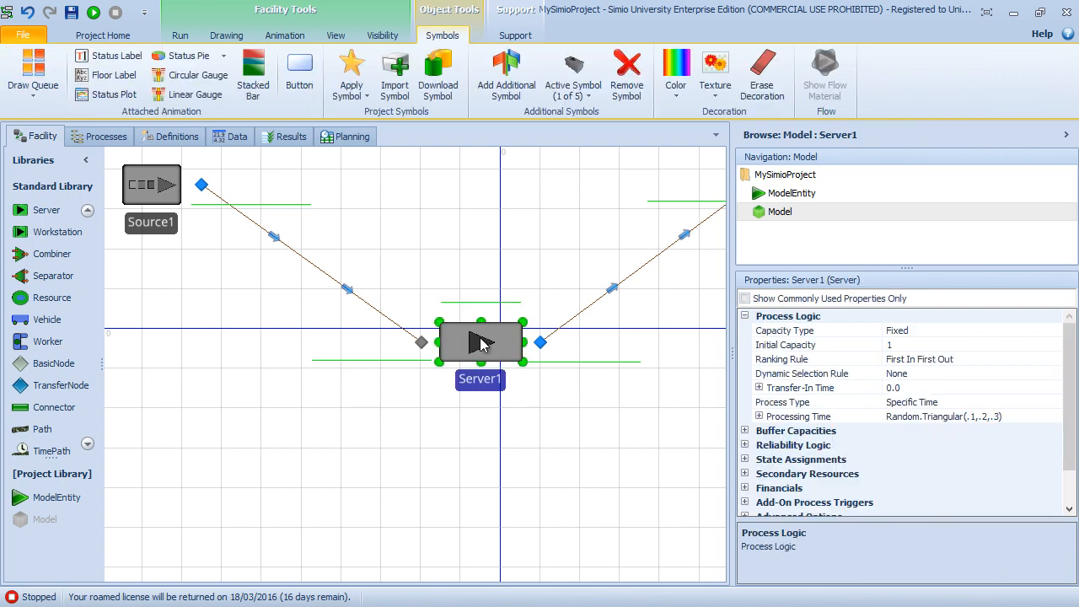
left_click(746, 431)
scroll(750, 430, "down", 2)
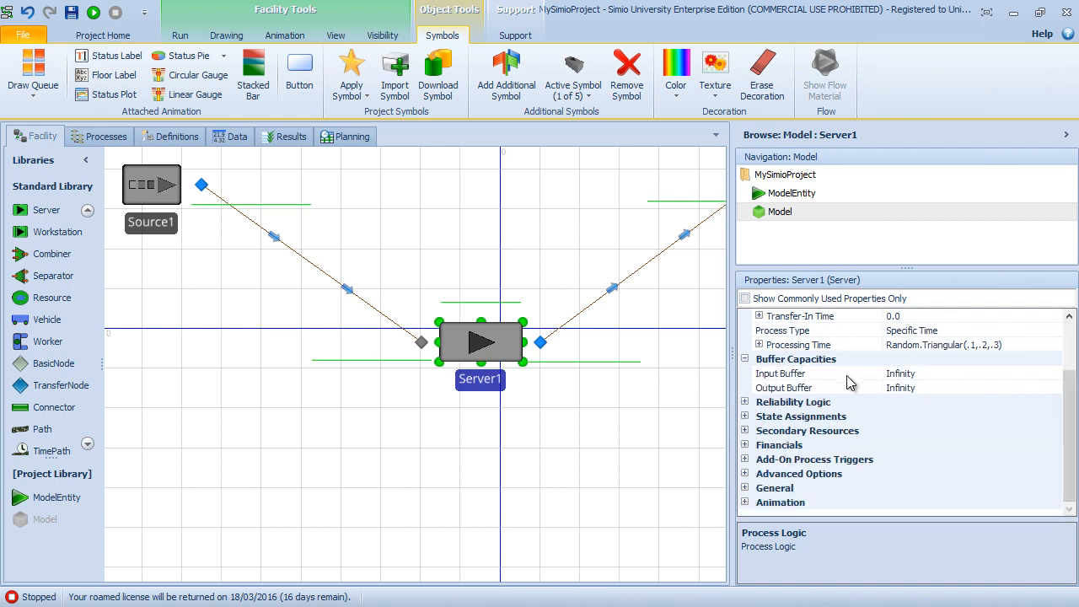
left_click(386, 361)
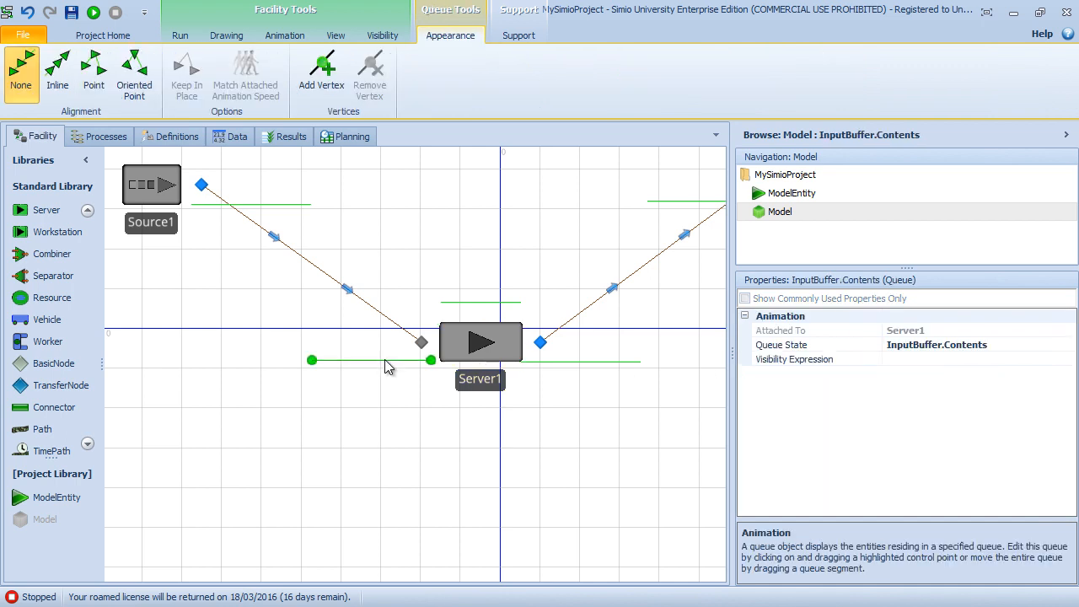
left_click(590, 362)
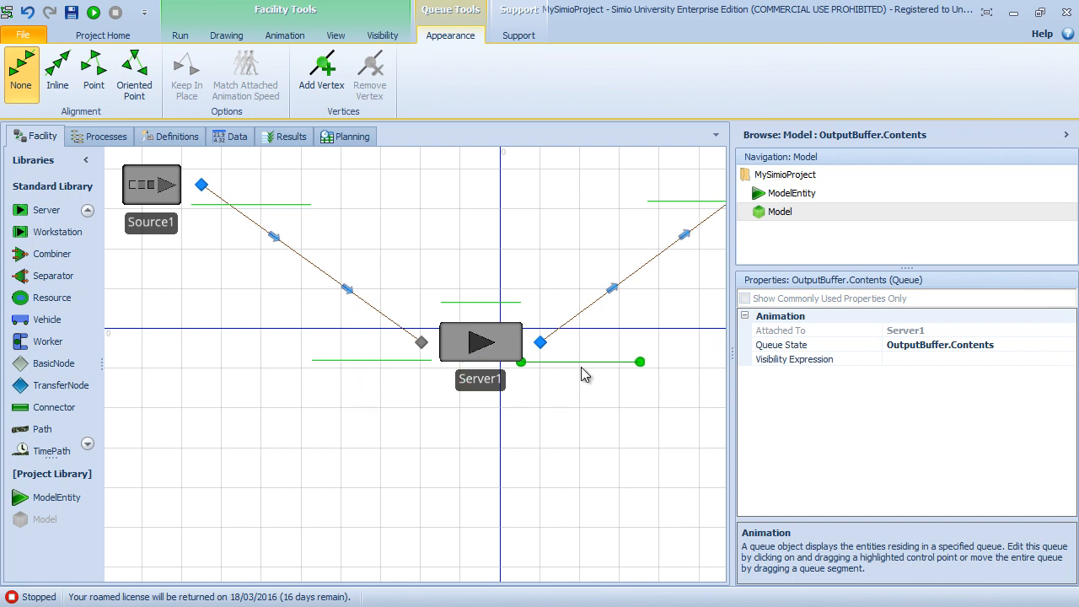
- Examine the Failure Type in the server's Reliability Logic
left_click(485, 343)
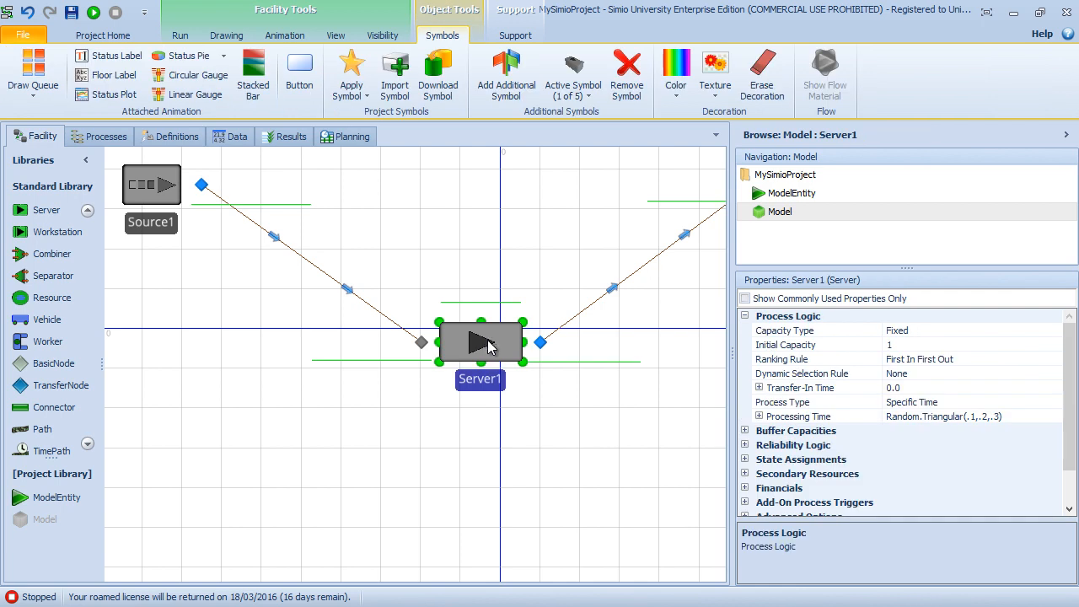
left_click(744, 445)
scroll(828, 479, "down", 3)
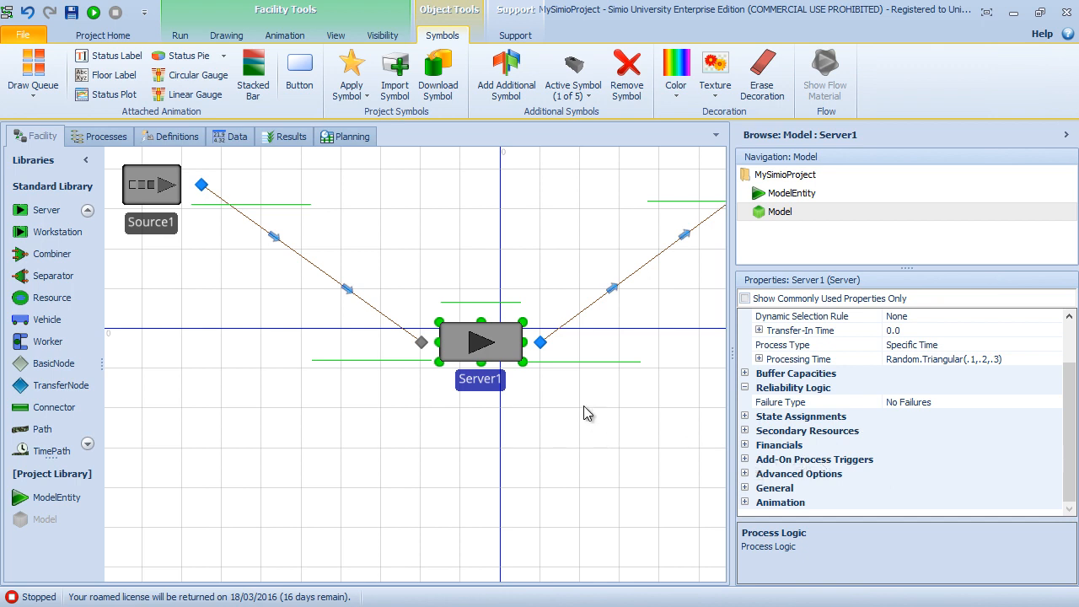
- Examine the sink's Transfer-In Time with its units, and the Crossing and Routing Logic of the sink's input node
left_click_drag(585, 412, 438, 500)
left_click(658, 282)
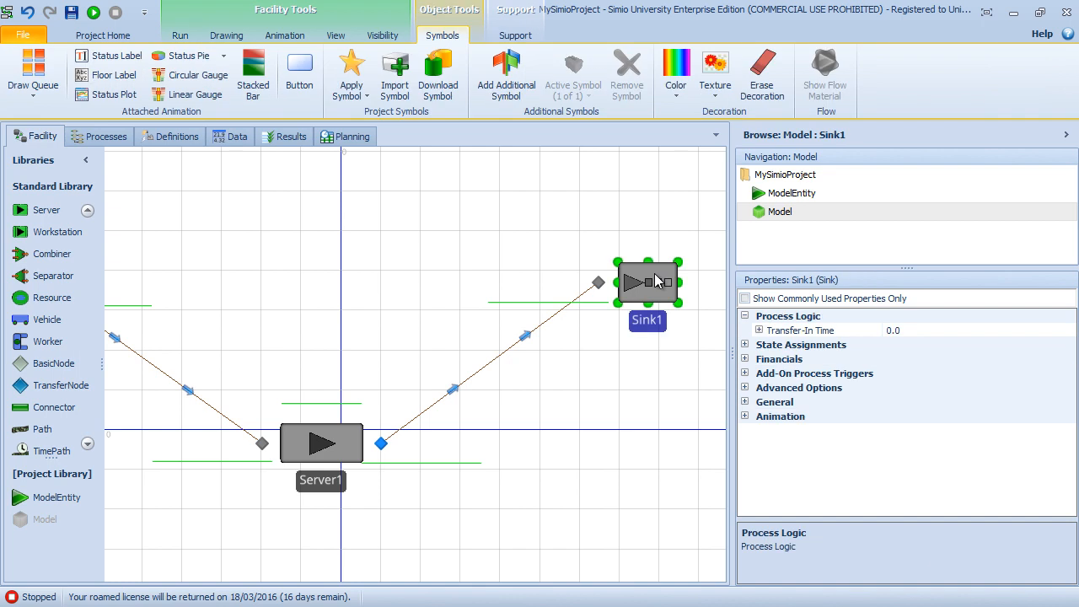
left_click(759, 330)
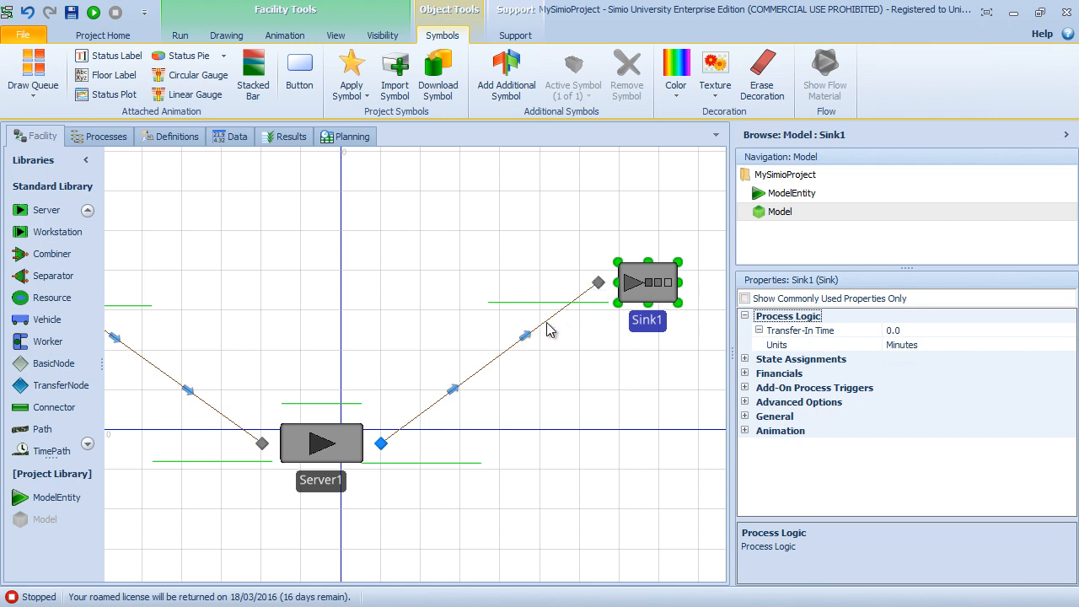
left_click(599, 283)
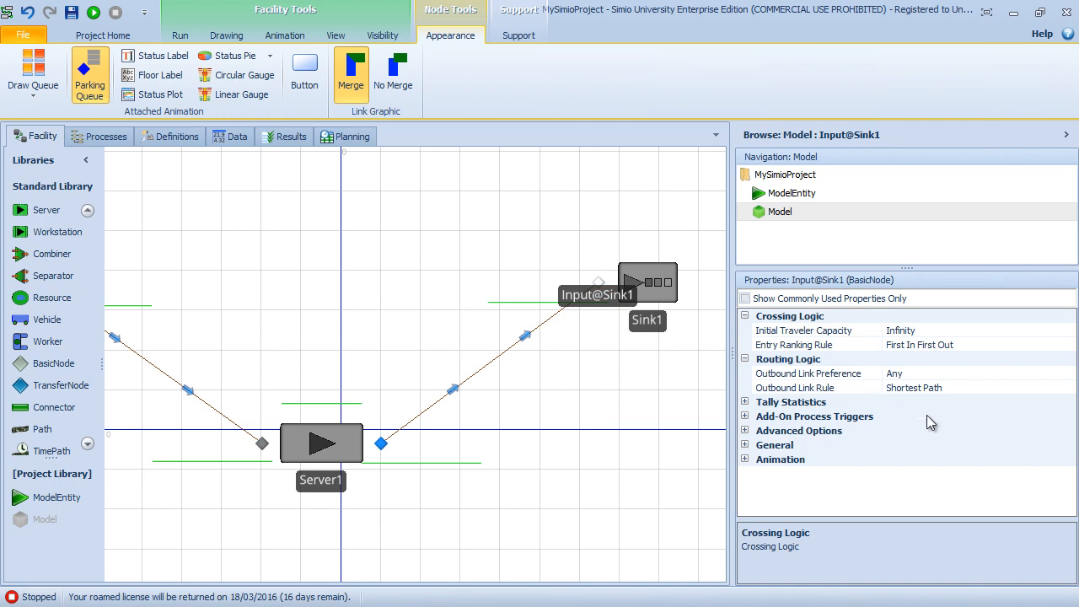
left_click(597, 384)
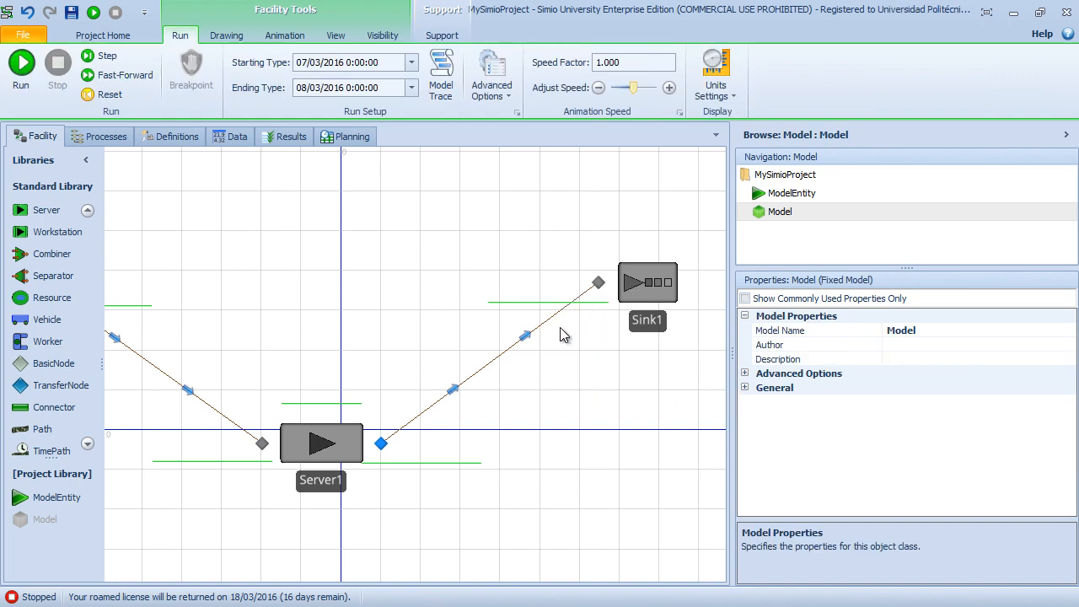
left_click(599, 286)
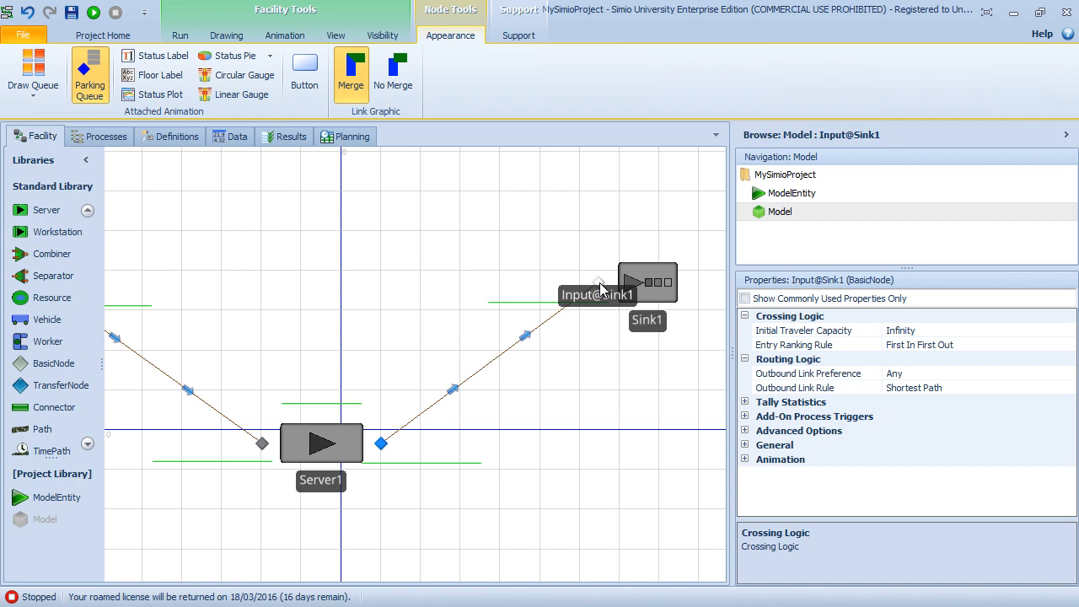
left_click(543, 304)
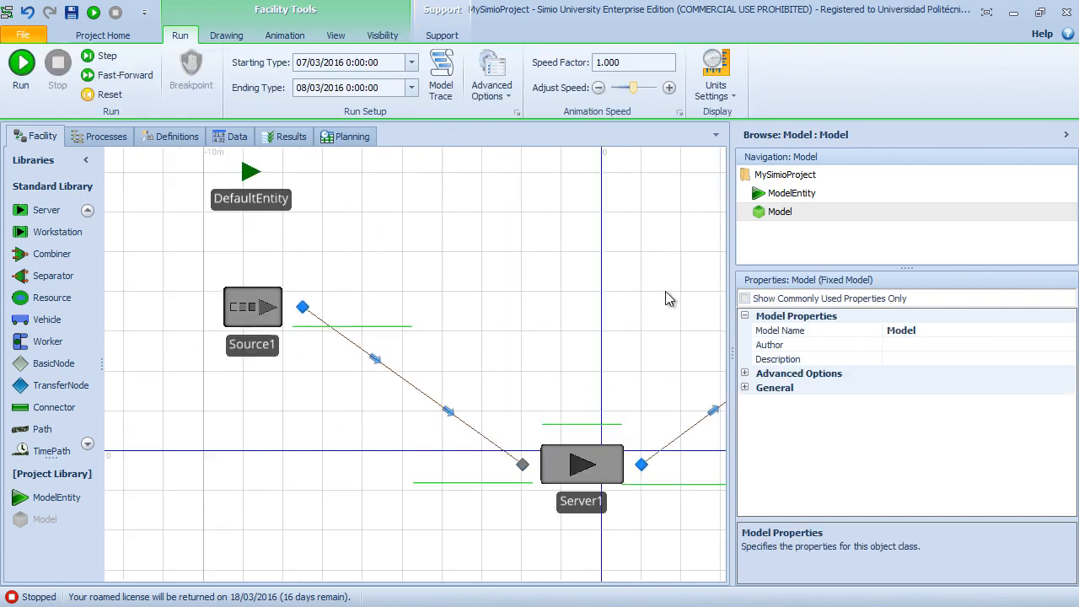
- Inspect the output buffer queue attached to the source
left_click_drag(666, 300, 776, 302)
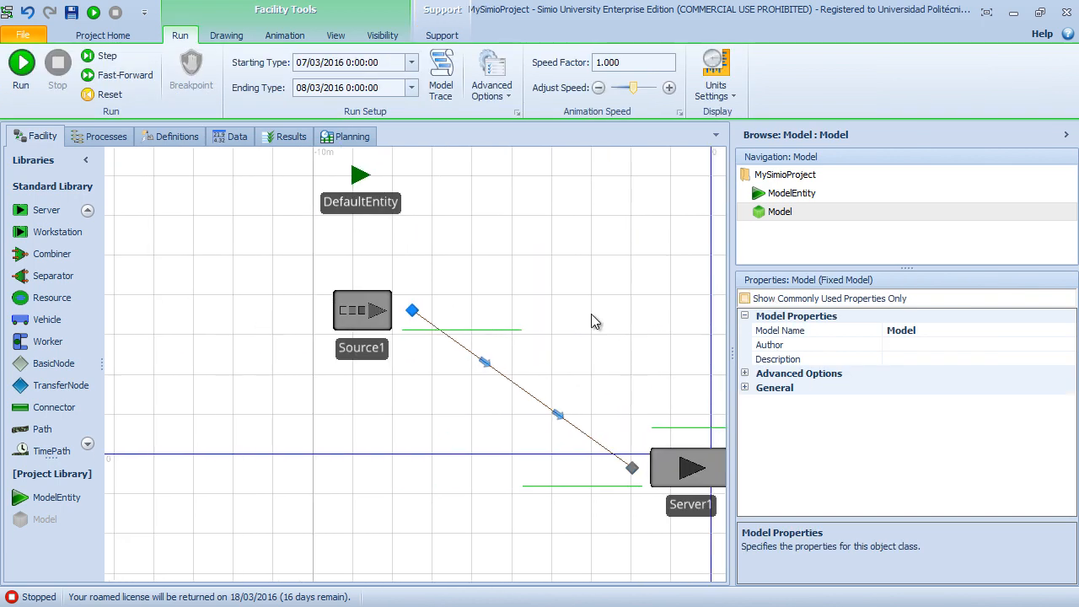
left_click(423, 330)
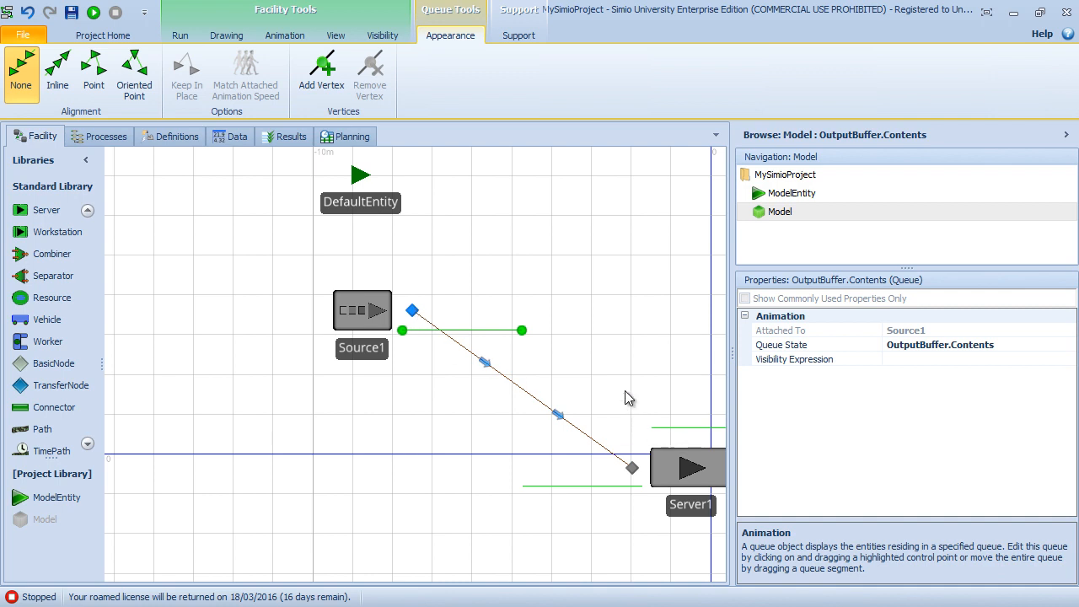
left_click(622, 359)
left_click_drag(622, 359, 451, 380)
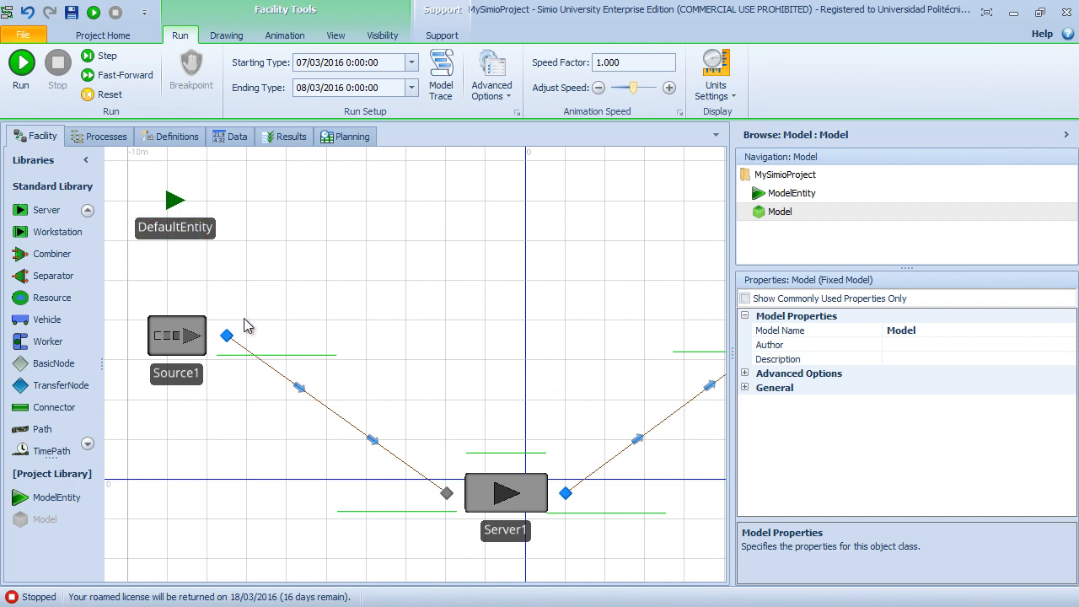
- Examine the Travel Logic and Routing Logic properties of DefaultEntity
scroll(419, 319, "down", 1)
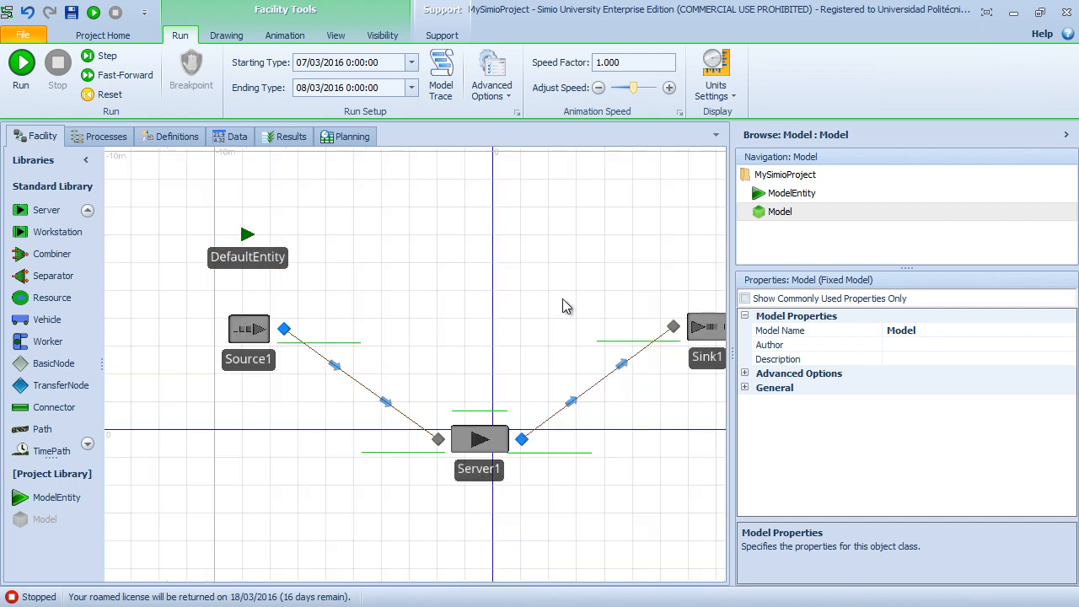
left_click_drag(566, 306, 506, 311)
left_click(194, 244)
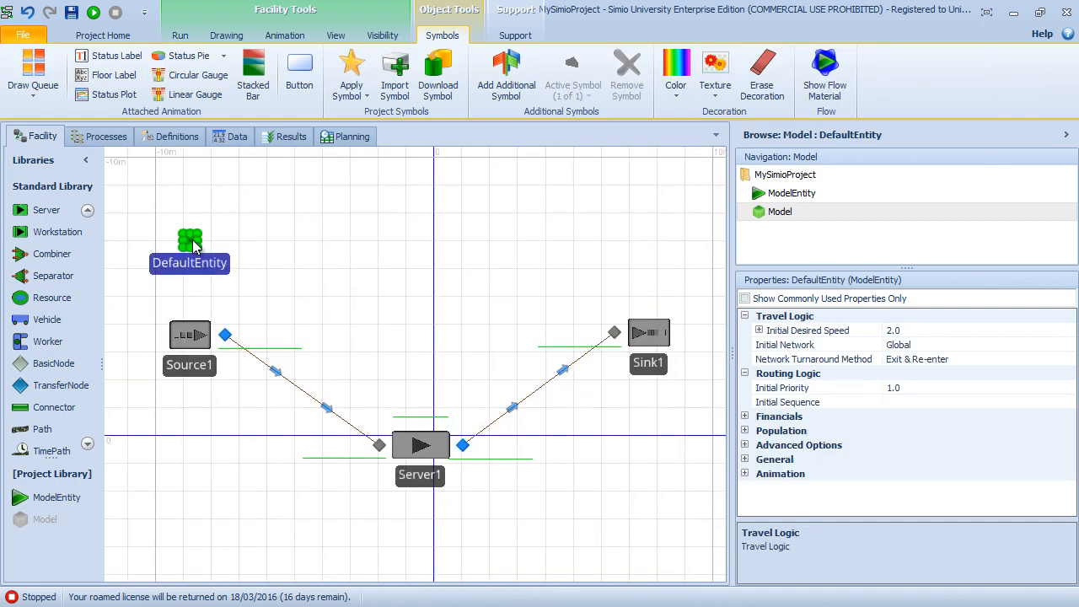